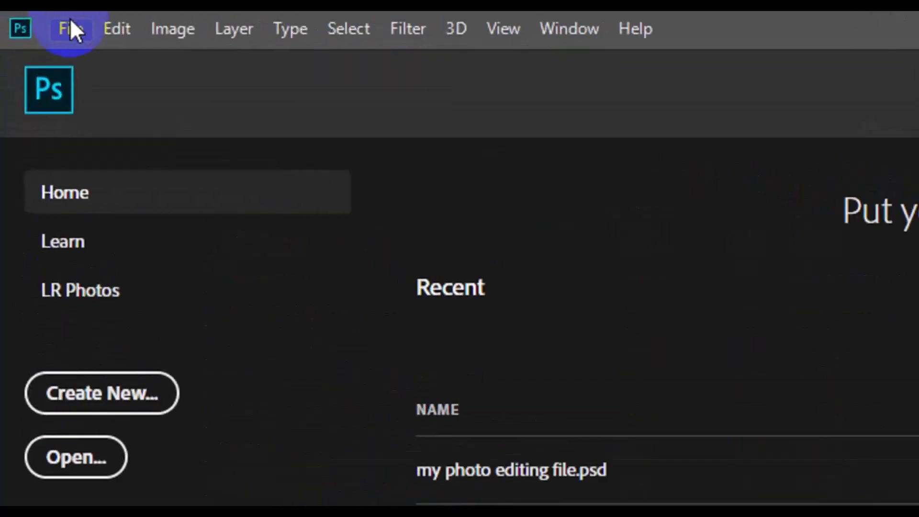
# Step: Create a white landscape document, A Photography Card, 3.25 × 1.75 inches at 300 pixels/inch in 8-bit CMYK Color
pyautogui.click(70, 21)
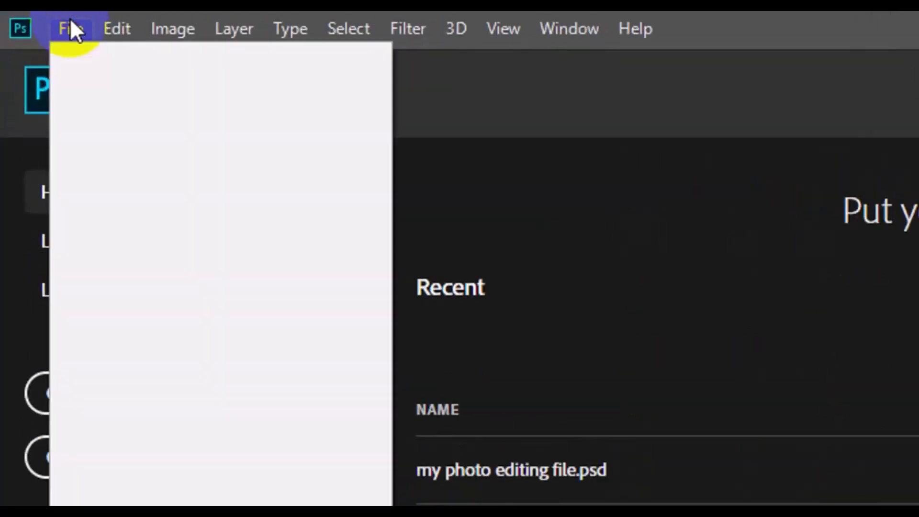
pyautogui.click(102, 64)
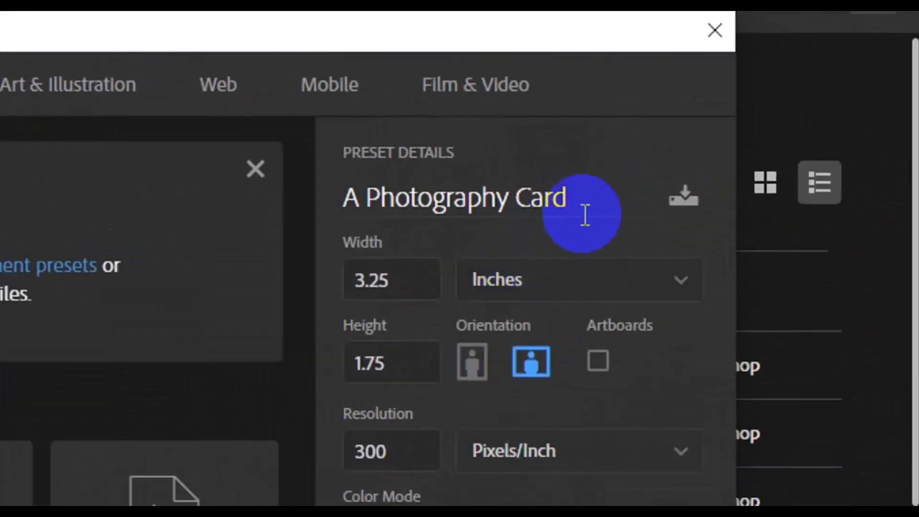
pyautogui.moveTo(590, 203); pyautogui.dragTo(312, 240)
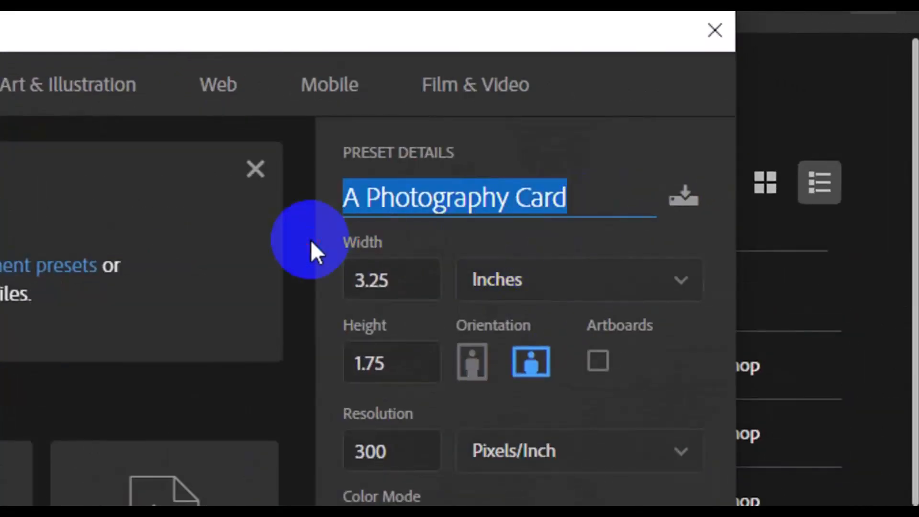
pyautogui.moveTo(404, 279); pyautogui.dragTo(334, 276)
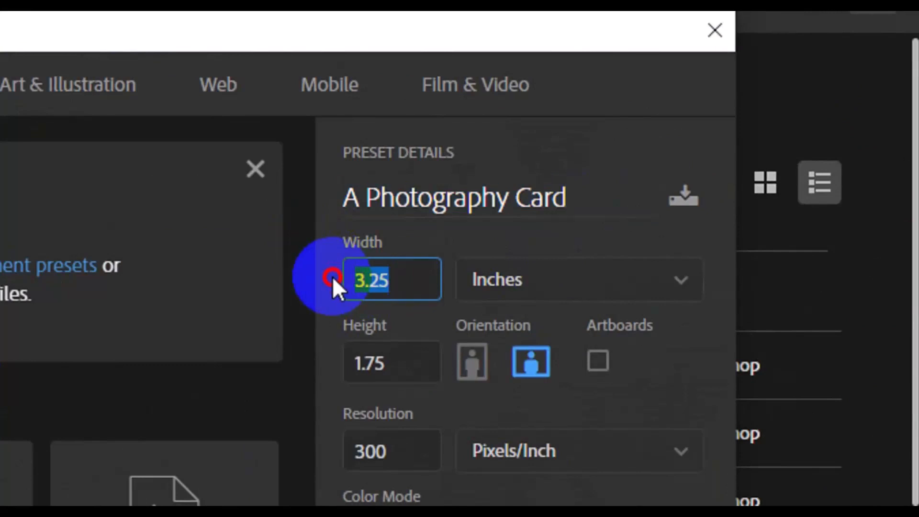
pyautogui.moveTo(404, 361); pyautogui.dragTo(337, 356)
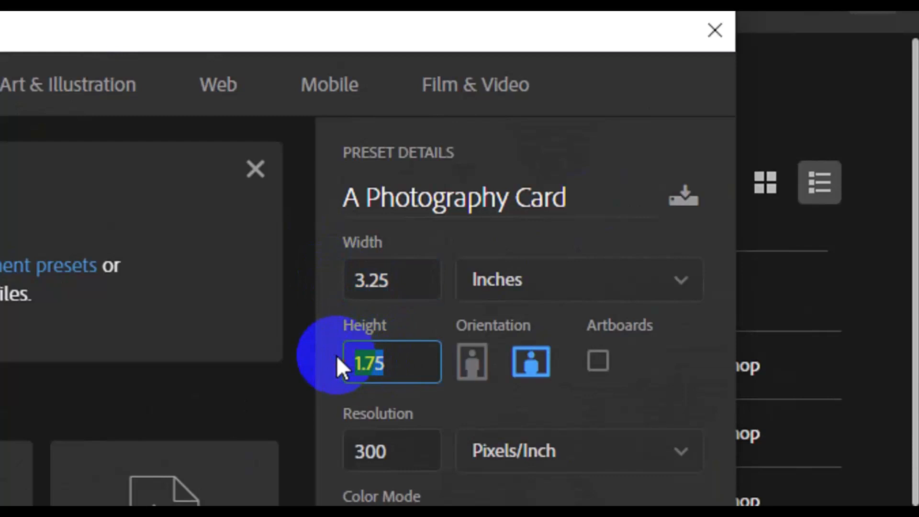
pyautogui.scroll(-2, 510, 445)
pyautogui.moveTo(414, 388); pyautogui.dragTo(348, 383)
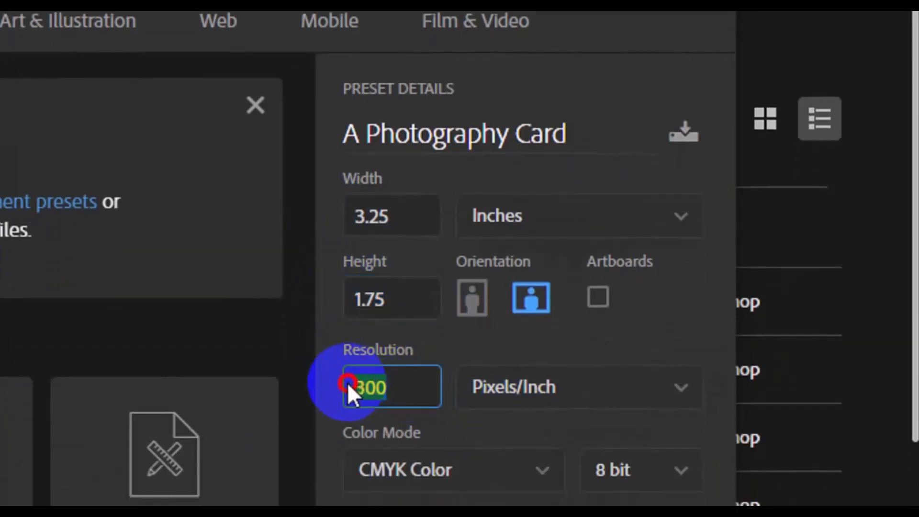
pyautogui.scroll(-3, 478, 432)
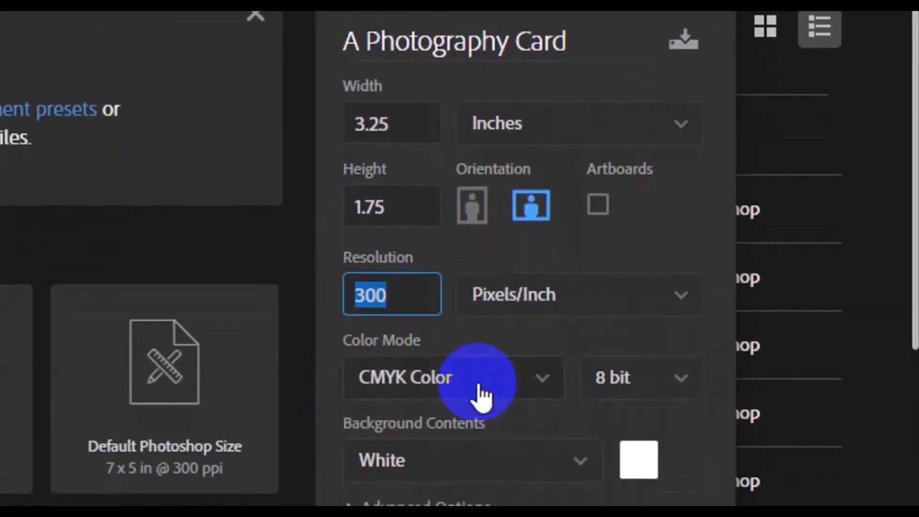
pyautogui.click(529, 453)
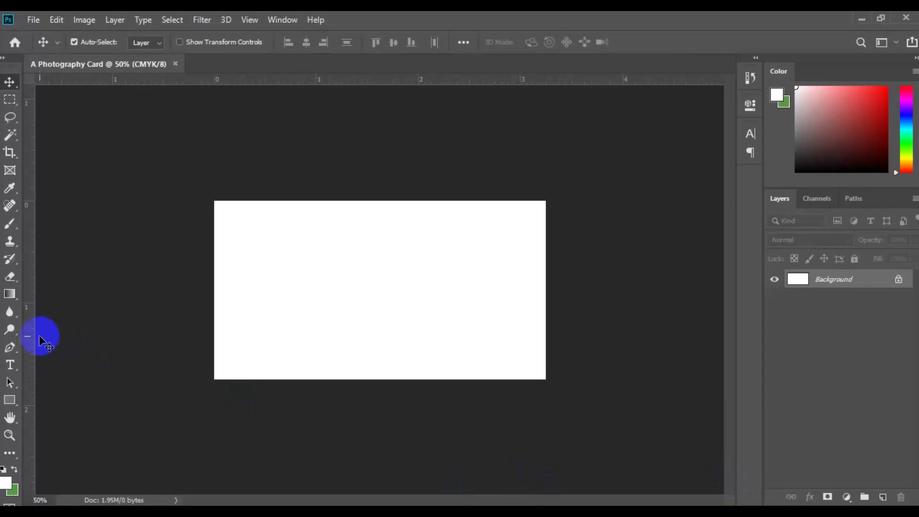
# Step: Place guides along all four edges of the white canvas
pyautogui.moveTo(36, 336); pyautogui.dragTo(214, 326)
pyautogui.moveTo(383, 81); pyautogui.dragTo(396, 201)
pyautogui.moveTo(182, 80); pyautogui.dragTo(176, 380)
pyautogui.moveTo(28, 269); pyautogui.dragTo(542, 265)
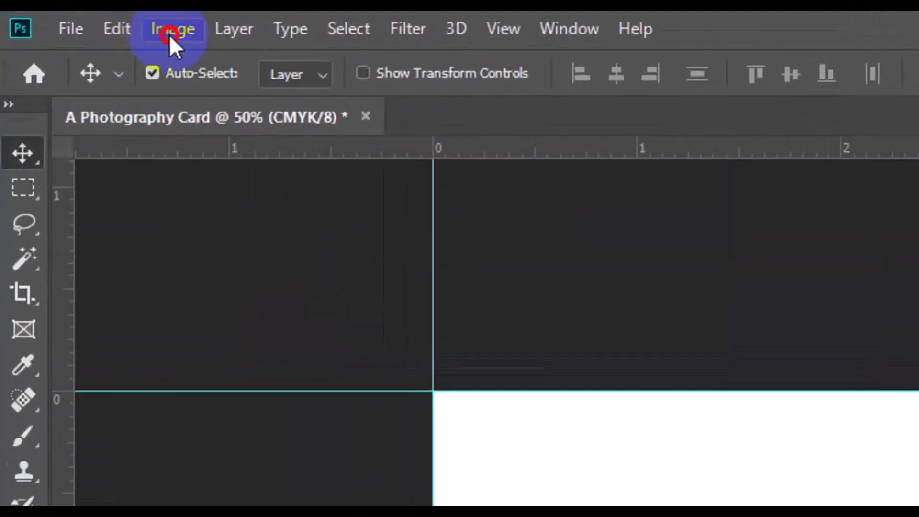
# Step: Extend the canvas by a relative 0.25 inches in both width and height, anchored at the centre
pyautogui.click(169, 34)
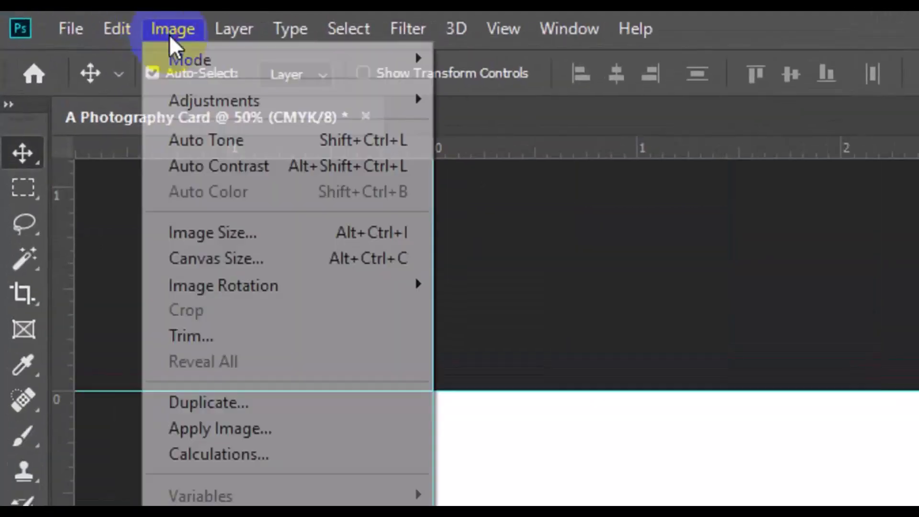
pyautogui.click(277, 259)
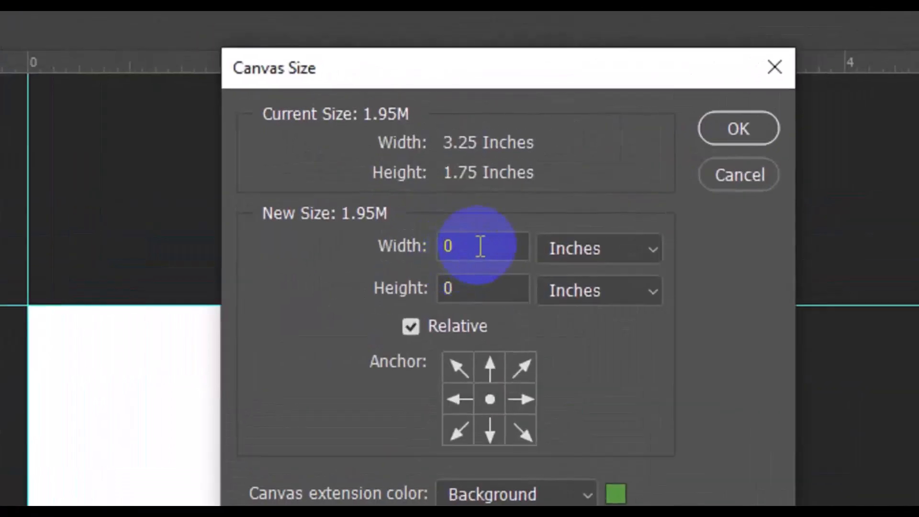
pyautogui.click(440, 171)
pyautogui.doubleClick(480, 248)
pyautogui.write('0.25')
pyautogui.click(482, 283)
pyautogui.write('.25')
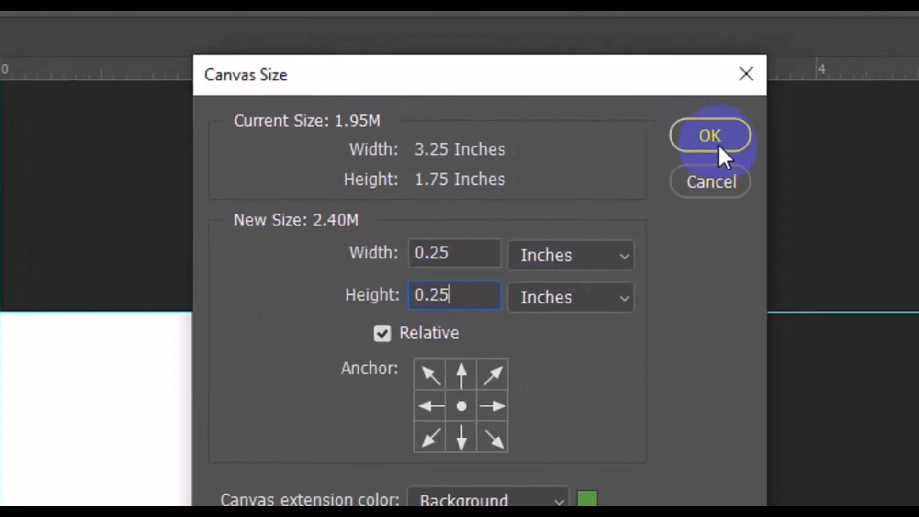
pyautogui.click(740, 135)
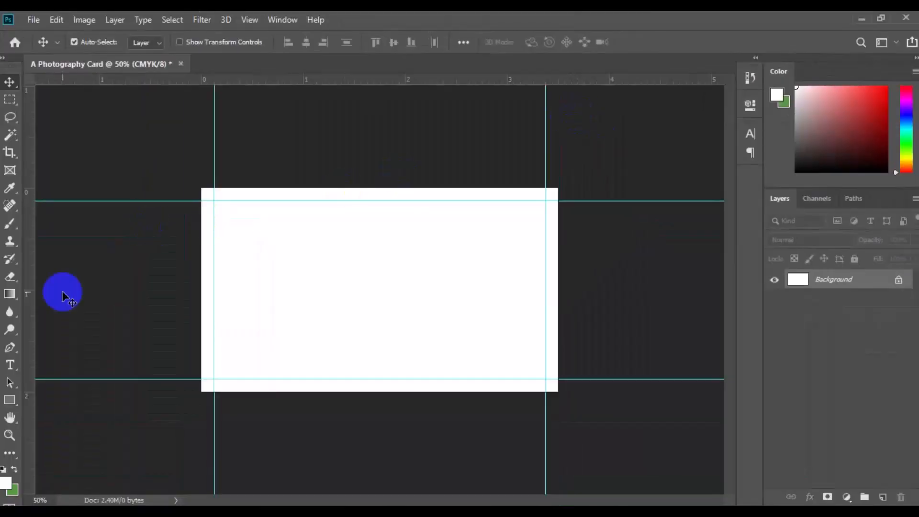
# Step: Place a second set of guides along all four edges of the enlarged canvas
pyautogui.moveTo(36, 311); pyautogui.dragTo(202, 312)
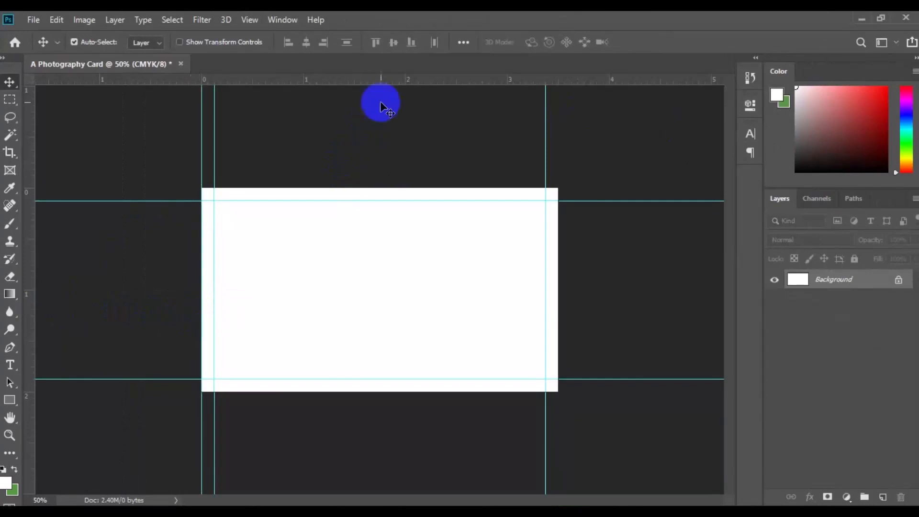
pyautogui.moveTo(388, 82); pyautogui.dragTo(394, 188)
pyautogui.moveTo(406, 88); pyautogui.dragTo(335, 392)
pyautogui.moveTo(30, 336); pyautogui.dragTo(558, 292)
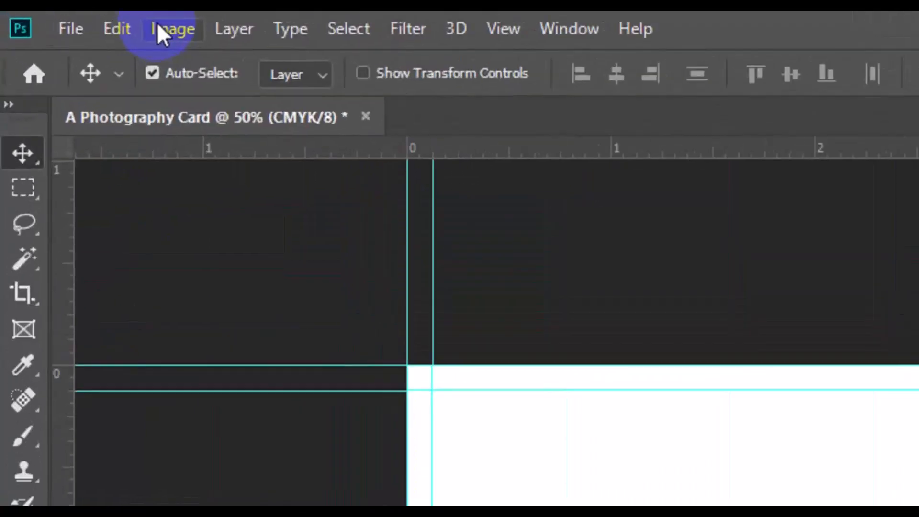
# Step: Enlarge the canvas once more by a relative 0.25 inches in width and height, with white as the extension color
pyautogui.click(78, 20)
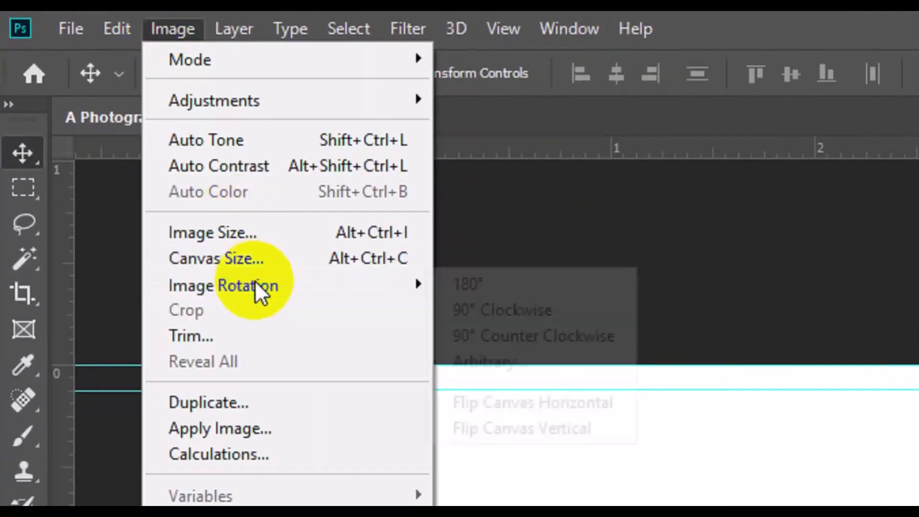
pyautogui.click(276, 259)
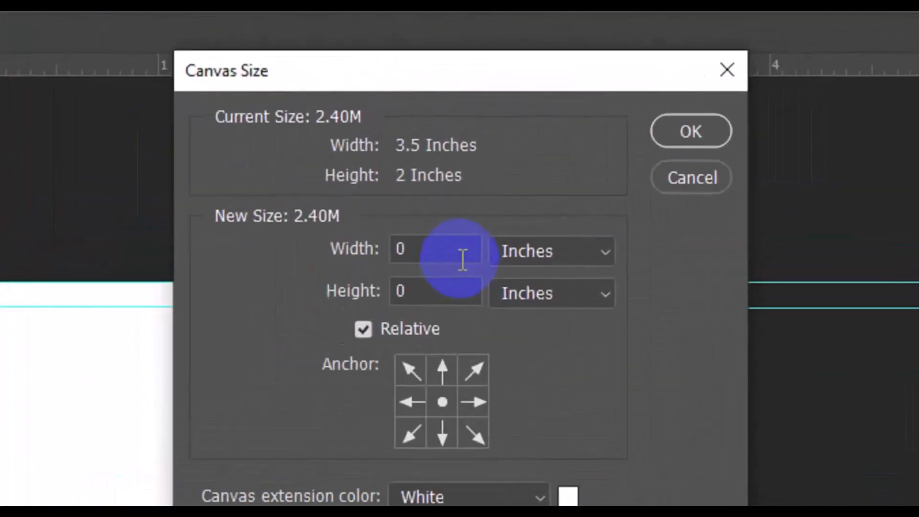
pyautogui.click(452, 172)
pyautogui.click(445, 248)
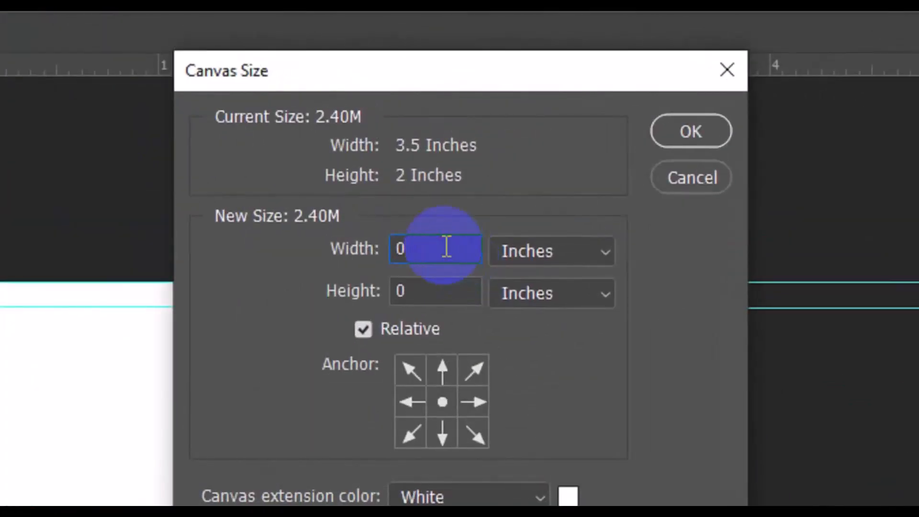
pyautogui.write('.25')
pyautogui.click(444, 296)
pyautogui.write('.25')
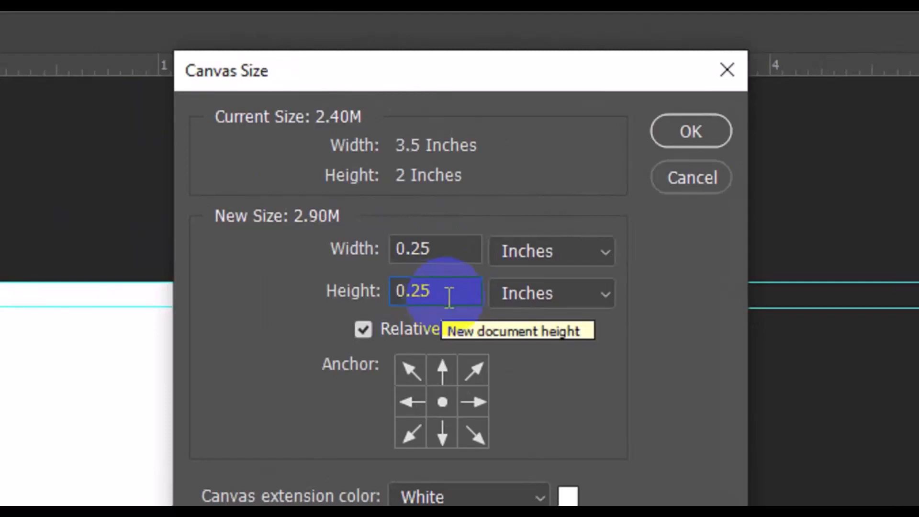
pyautogui.click(670, 141)
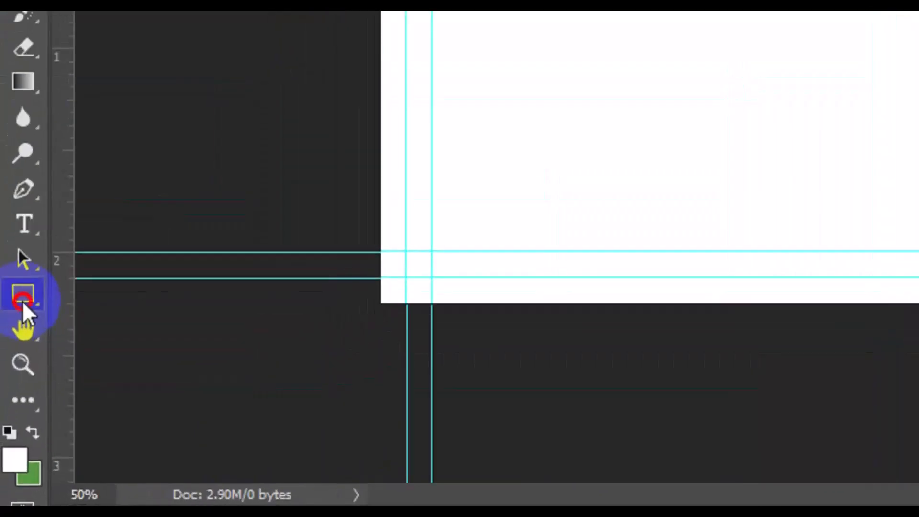
# Step: Draw a gray rectangle in Shape mode without a stroke, about 1191 × 743 px, covering the whole canvas
pyautogui.click(22, 301)
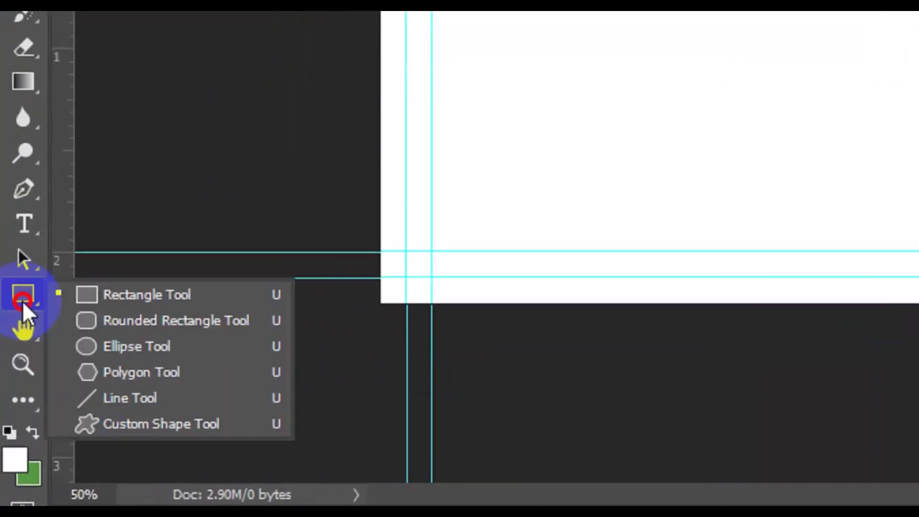
pyautogui.click(165, 299)
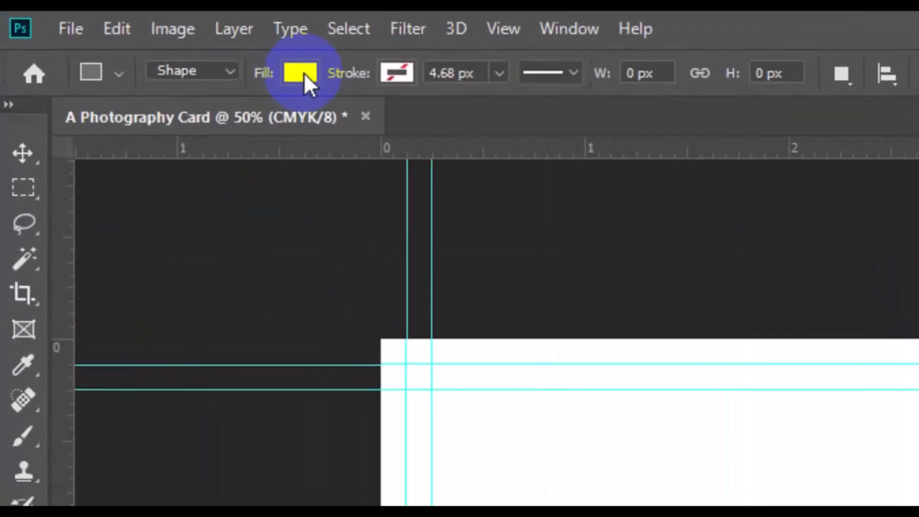
pyautogui.click(304, 73)
pyautogui.click(318, 246)
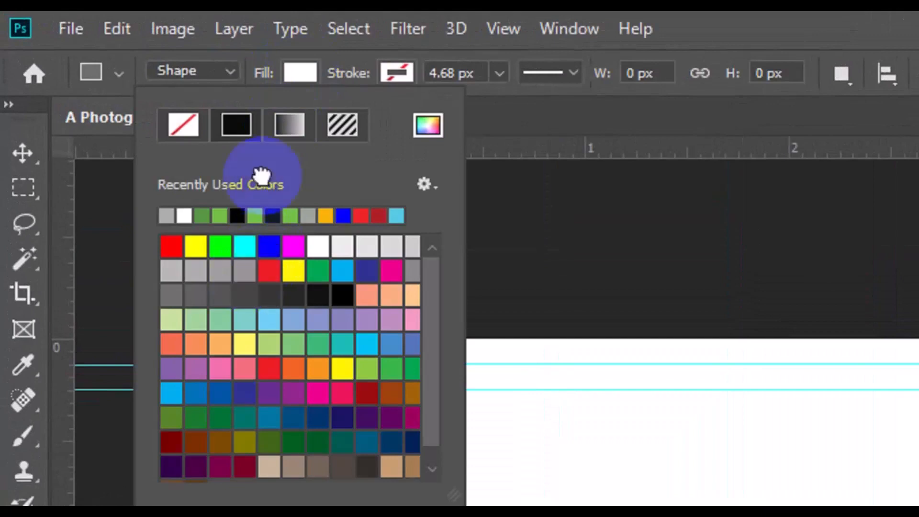
pyautogui.click(230, 73)
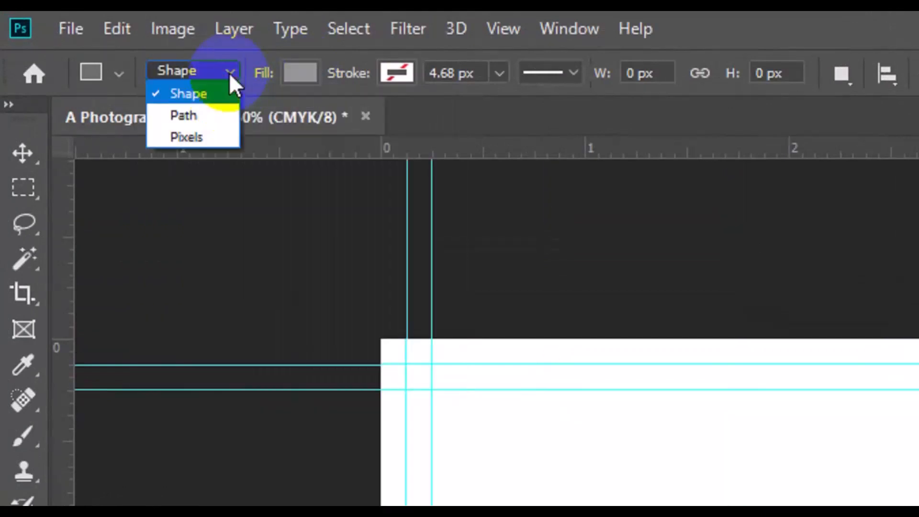
pyautogui.click(217, 93)
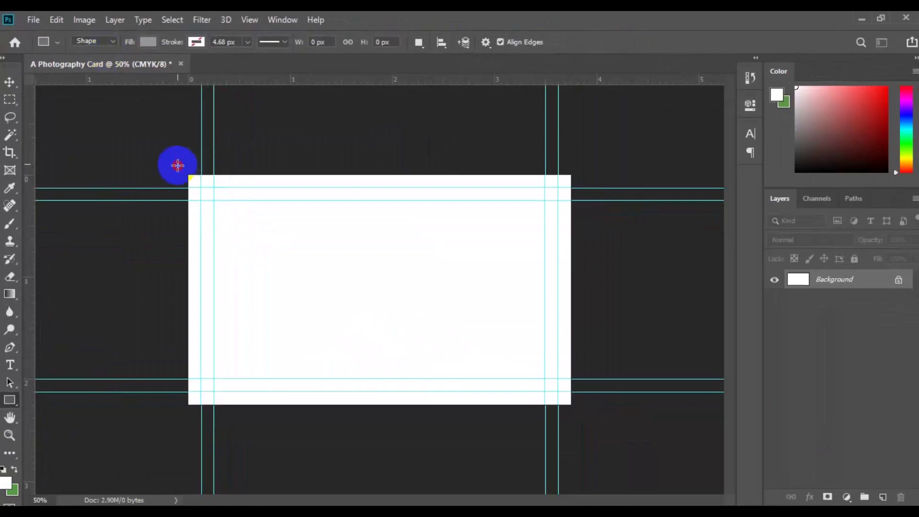
pyautogui.moveTo(178, 165); pyautogui.dragTo(583, 416)
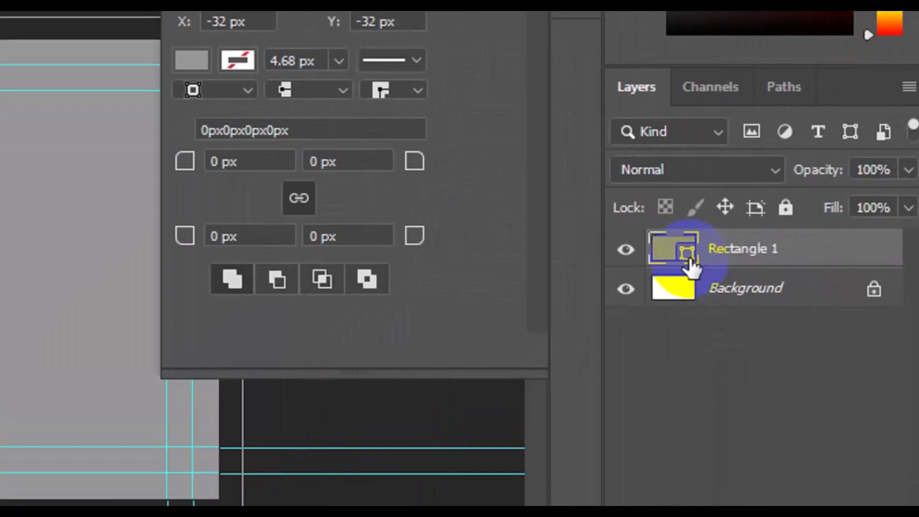
# Step: Change the rectangle's fill to a near-black blue, #000208
pyautogui.click(688, 255)
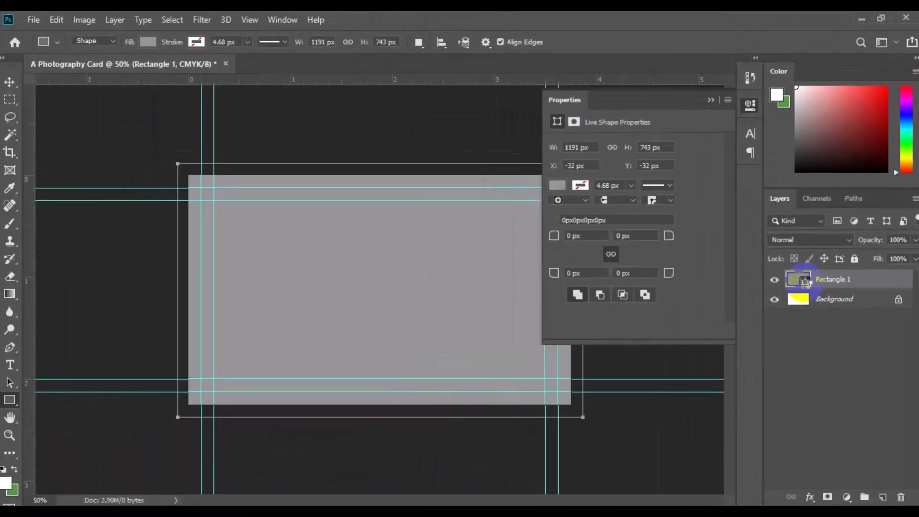
pyautogui.doubleClick(806, 281)
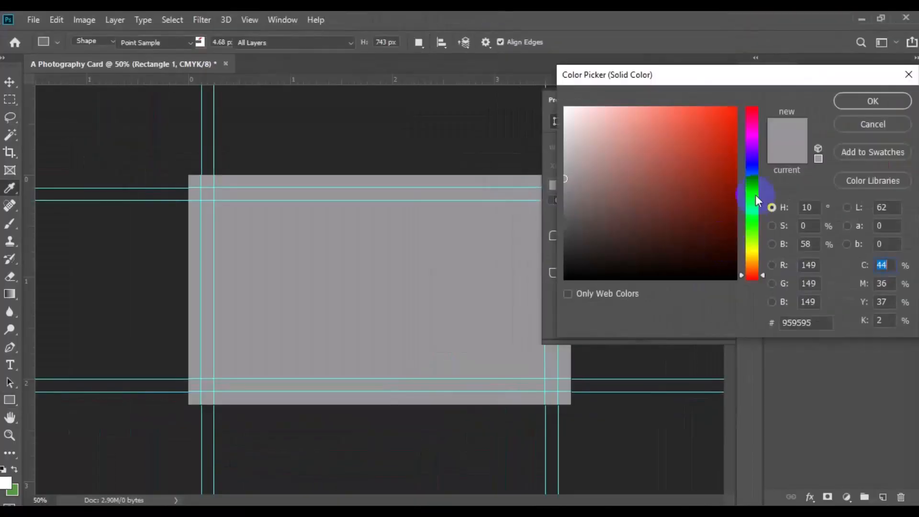
pyautogui.click(728, 266)
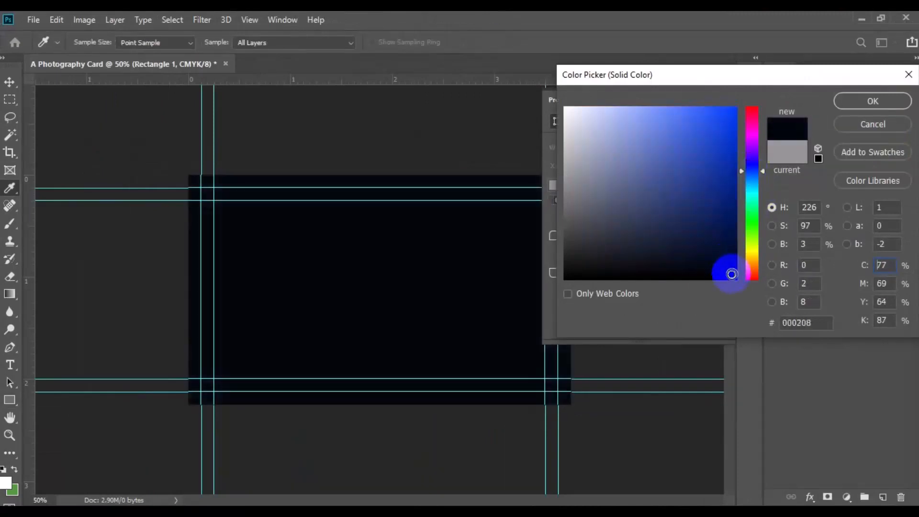
# Step: Add a Pattern Overlay effect to the rectangle layer, using the white pattern with black dots
pyautogui.click(847, 283)
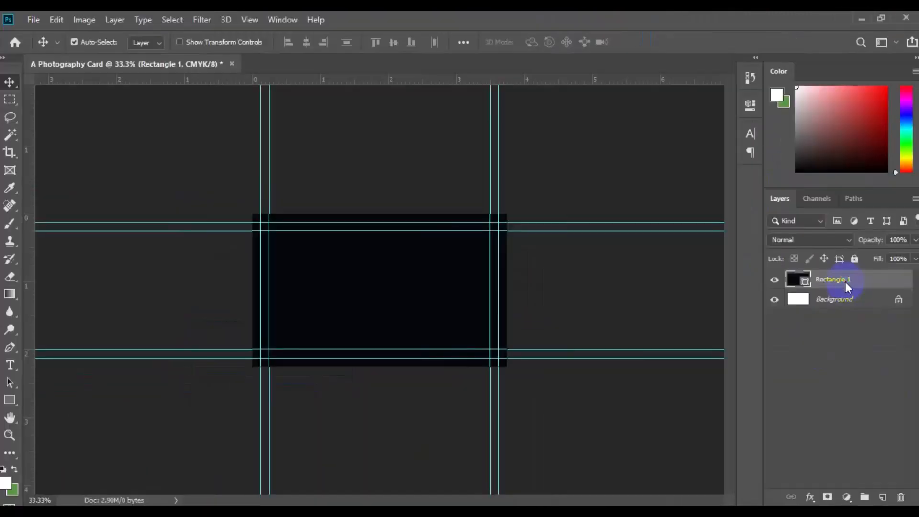
pyautogui.rightClick(846, 285)
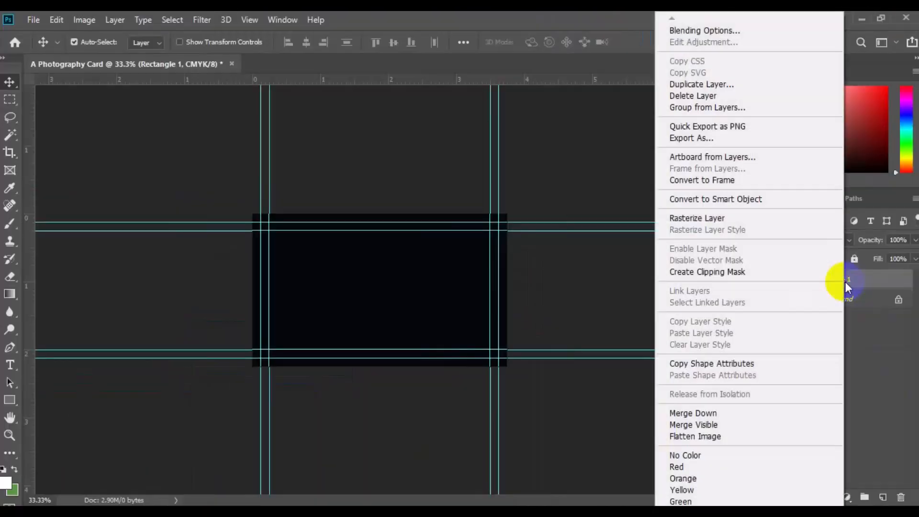
pyautogui.click(703, 30)
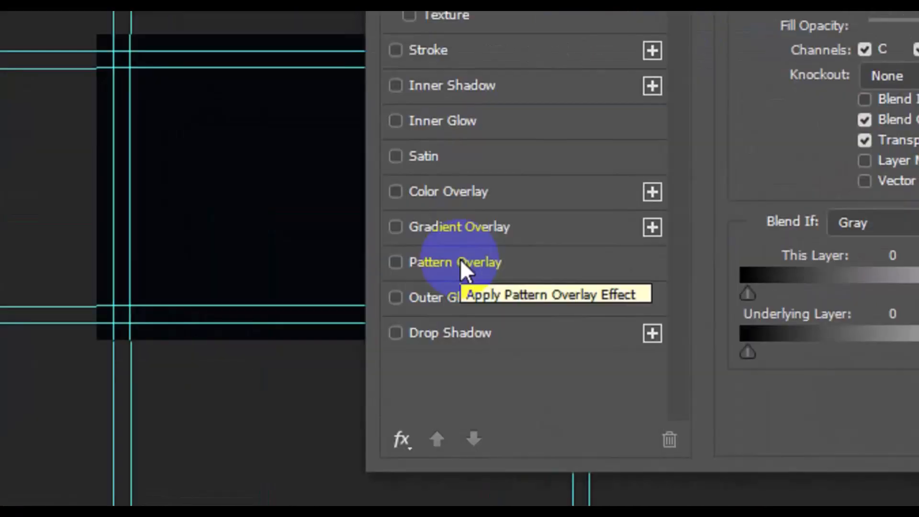
pyautogui.click(461, 261)
pyautogui.click(644, 202)
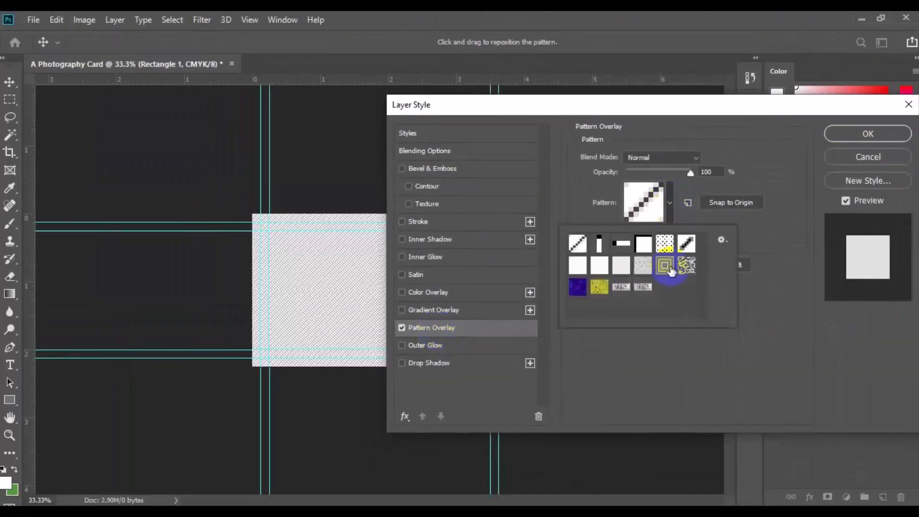
pyautogui.click(664, 244)
pyautogui.click(663, 246)
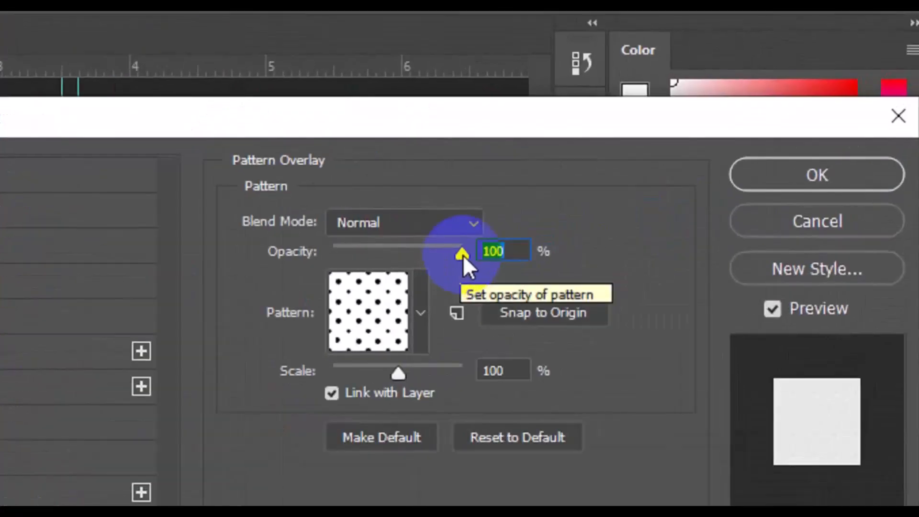
# Step: Lower the Pattern Overlay opacity to 15% and apply the layer style to the background rectangle
pyautogui.moveTo(464, 255); pyautogui.dragTo(357, 263)
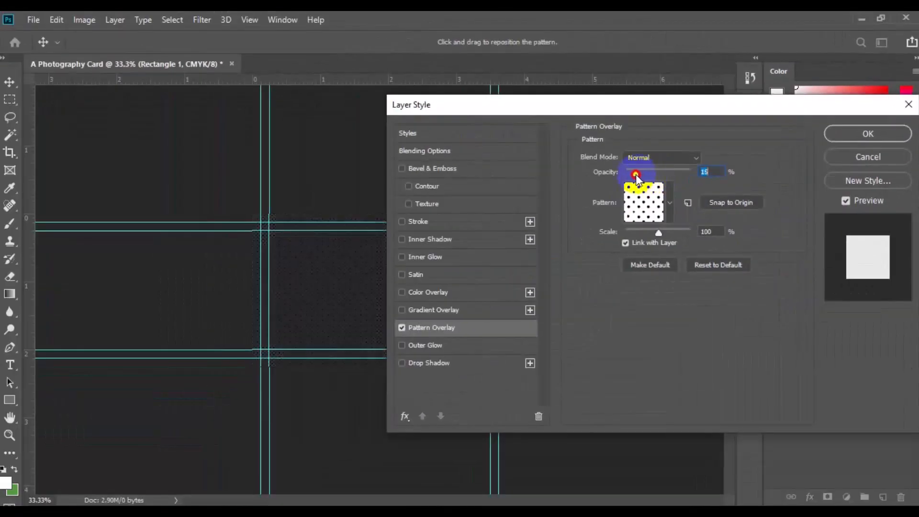
pyautogui.click(841, 137)
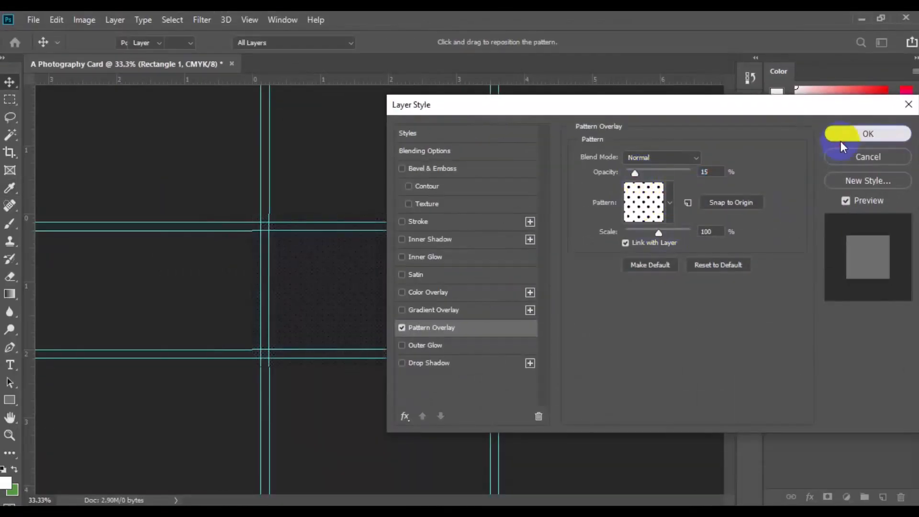
pyautogui.hotkey('ctrl', '+')
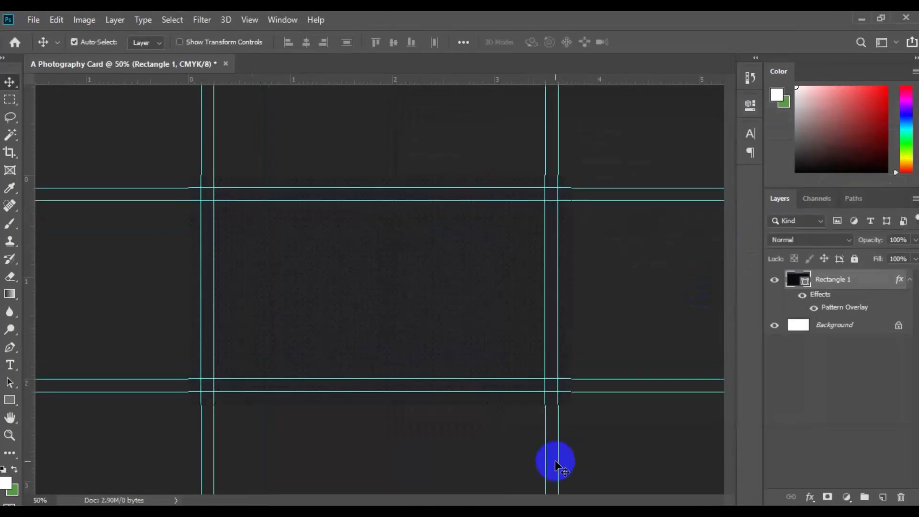
pyautogui.hotkey('ctrl', '+')
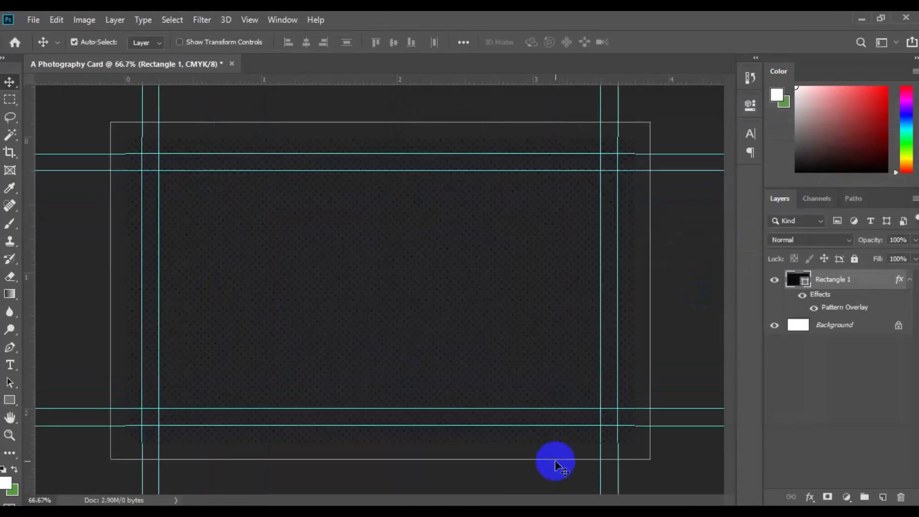
pyautogui.hotkey('ctrl', '-')
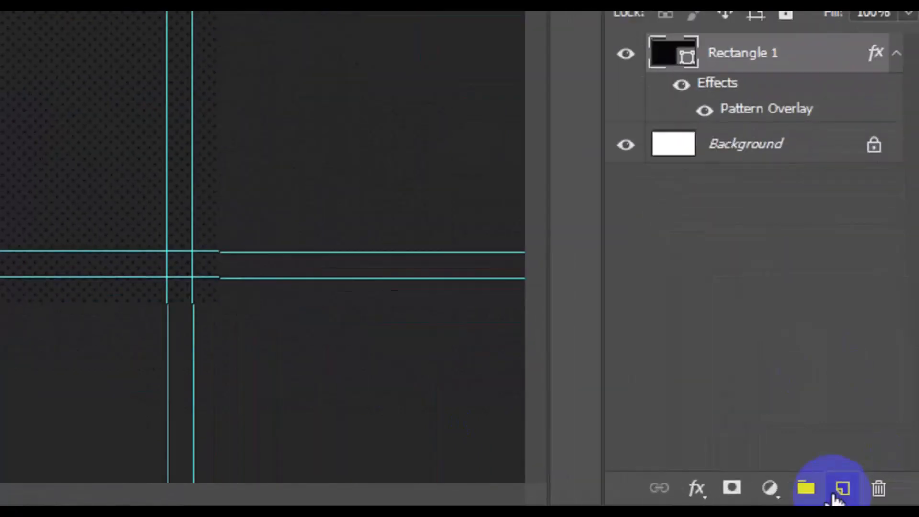
# Step: On a new layer, draw a gray rectangle over the upper-right part of the card, extending past the canvas's top and right edges
pyautogui.click(883, 497)
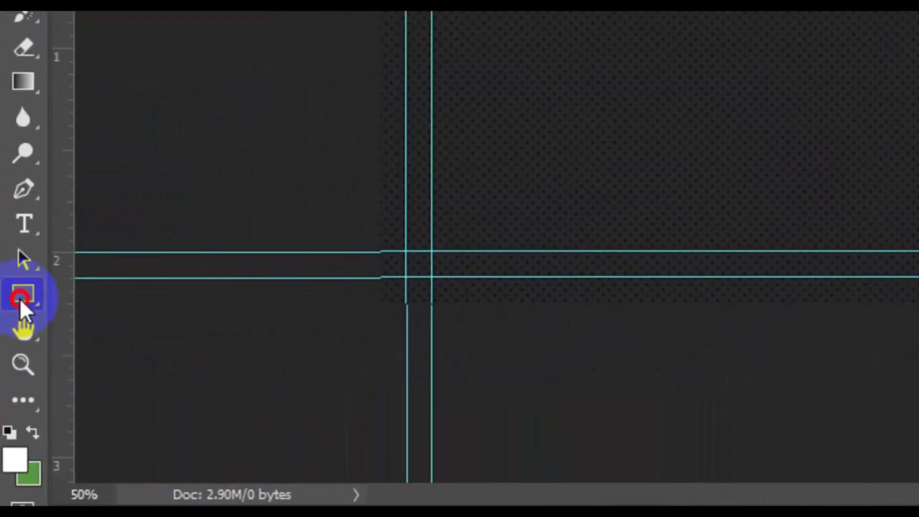
pyautogui.rightClick(9, 402)
pyautogui.click(131, 298)
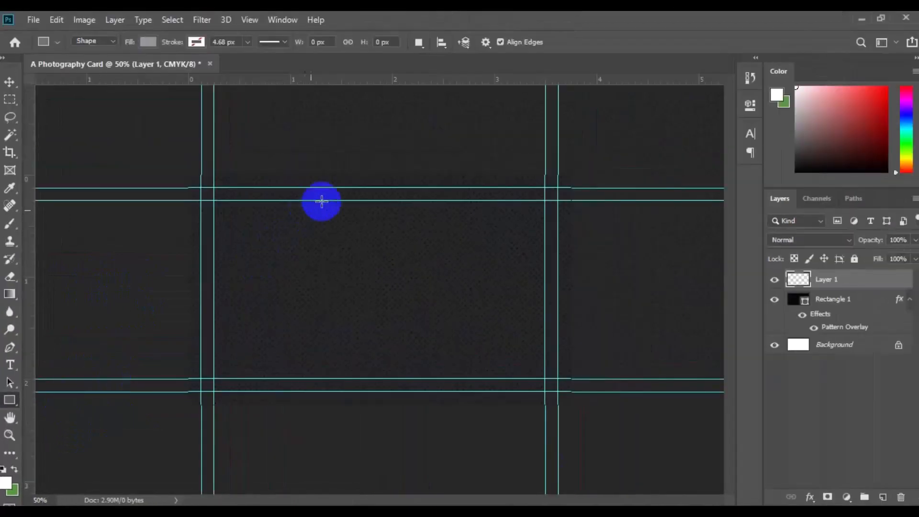
pyautogui.moveTo(358, 164); pyautogui.dragTo(624, 357)
pyautogui.click(710, 99)
pyautogui.press('v')
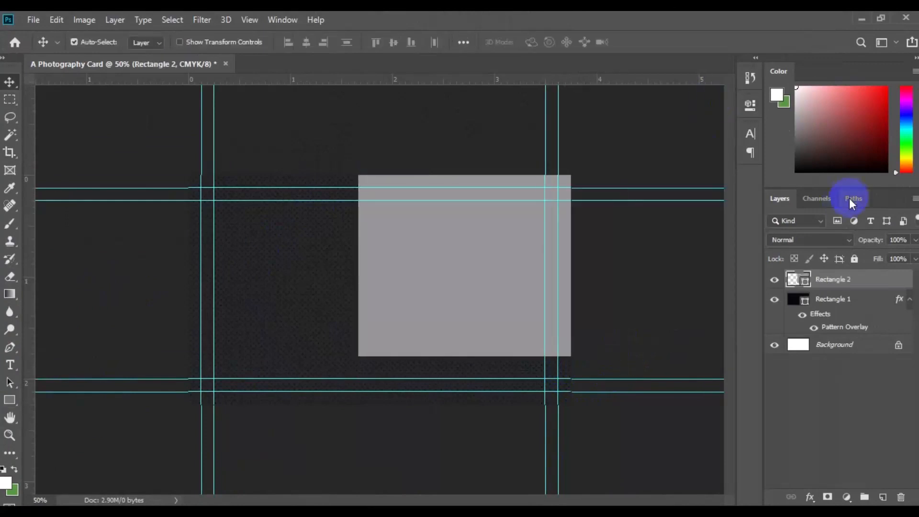
# Step: Duplicate the Rectangle 2 layer under its default name and recolor the original beneath the copy a dark reddish brown
pyautogui.rightClick(881, 288)
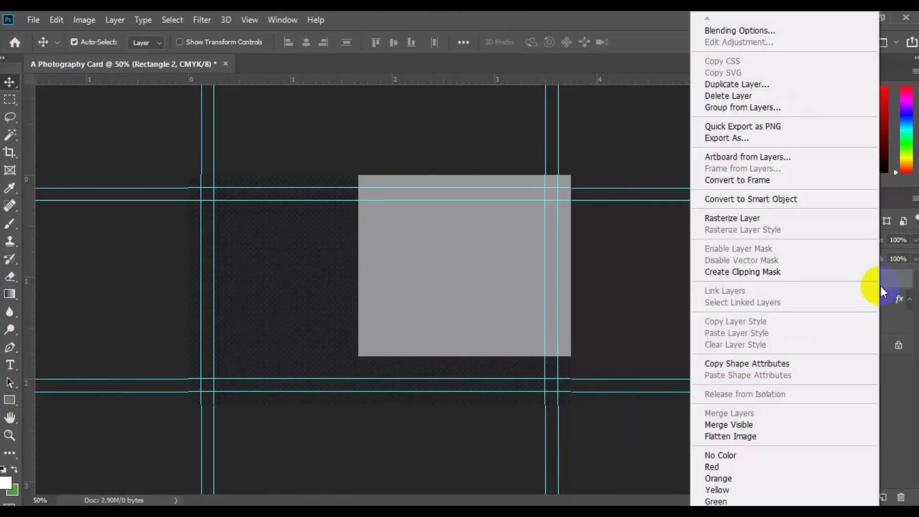
pyautogui.click(745, 88)
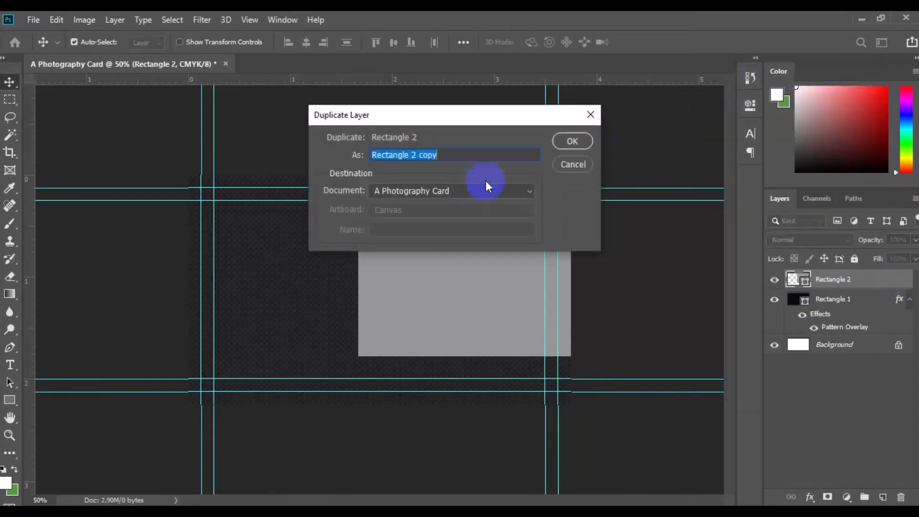
pyautogui.click(570, 142)
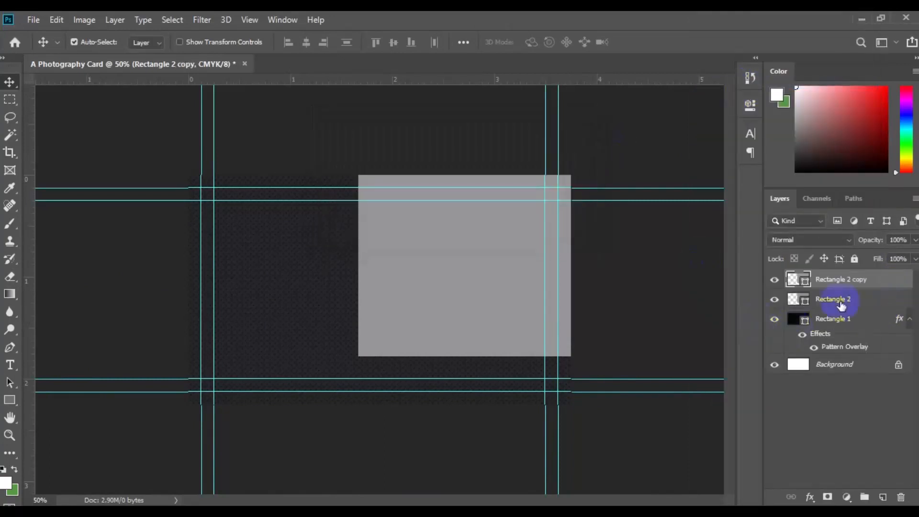
pyautogui.click(841, 302)
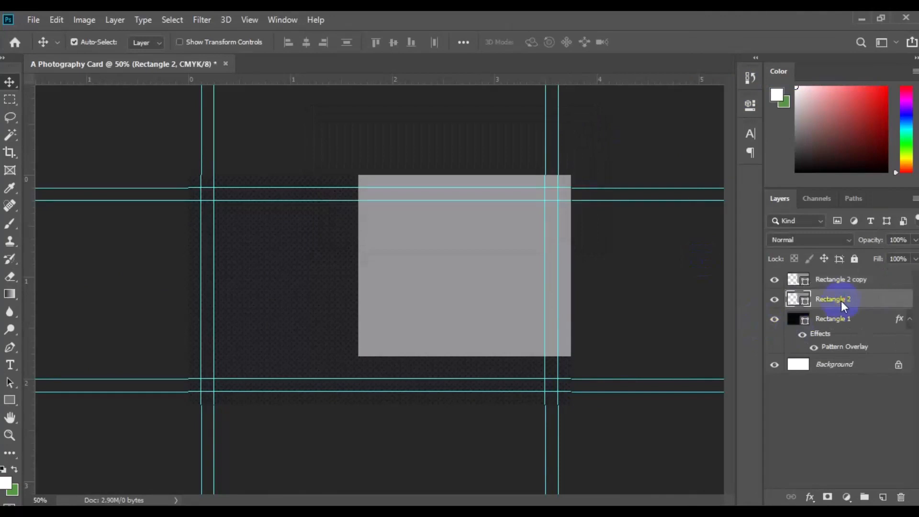
pyautogui.doubleClick(806, 305)
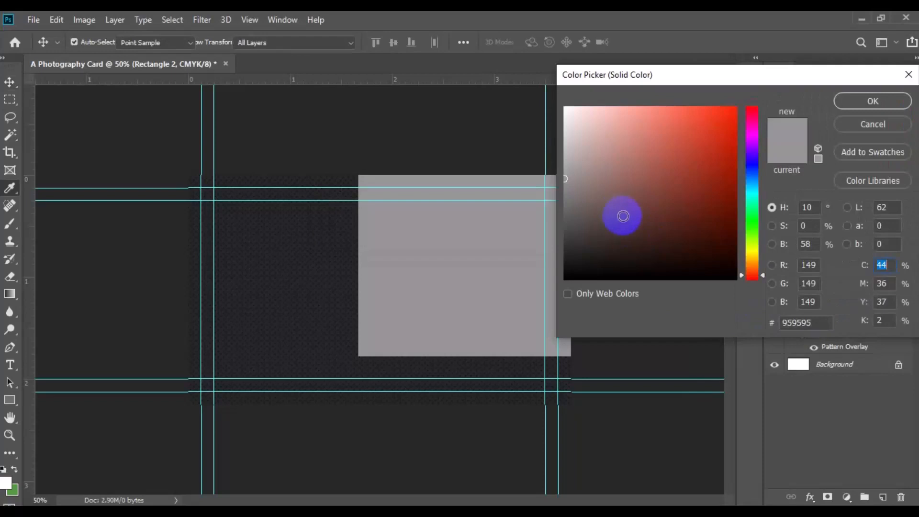
pyautogui.click(863, 102)
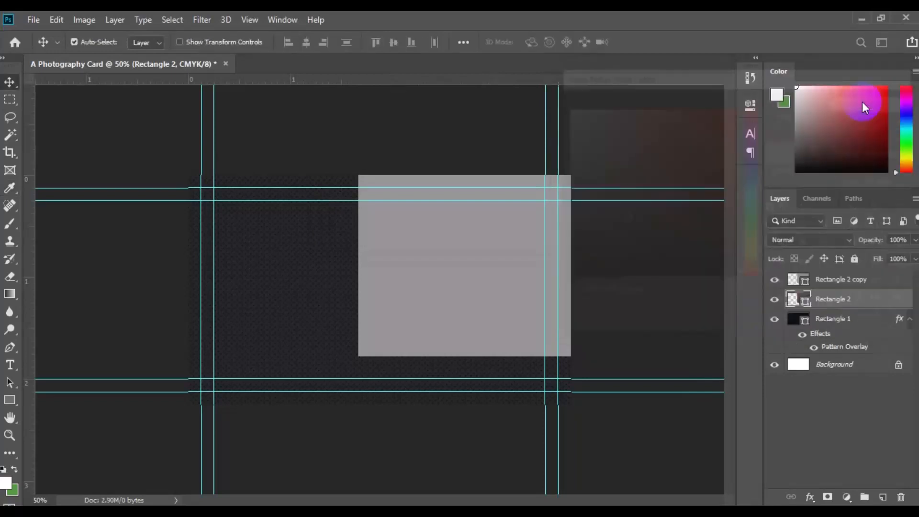
# Step: Move the brown rectangle just below the gray one and stretch it leftward to 147.57% width with Free Transform
pyautogui.click(60, 25)
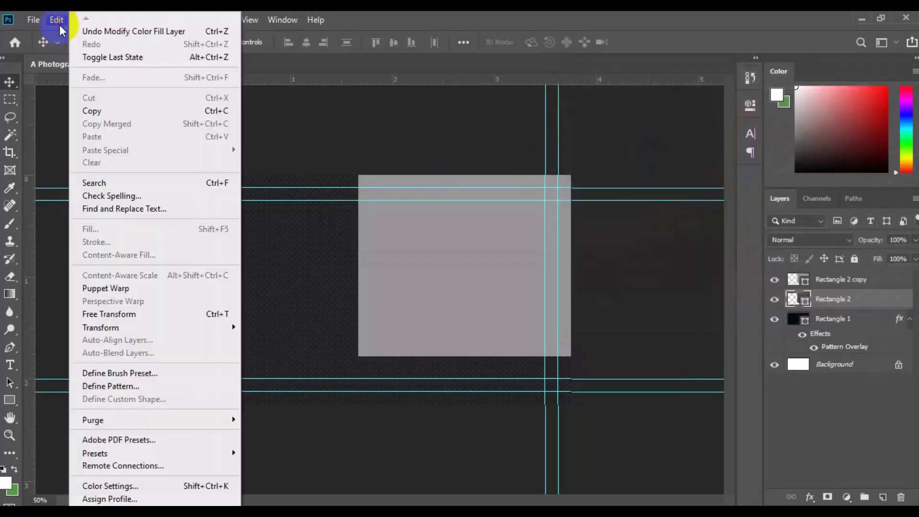
pyautogui.click(154, 313)
pyautogui.moveTo(511, 273)
pyautogui.mouseDown()
pyautogui.moveTo(523, 437)
pyautogui.moveTo(516, 473)
pyautogui.mouseUp()
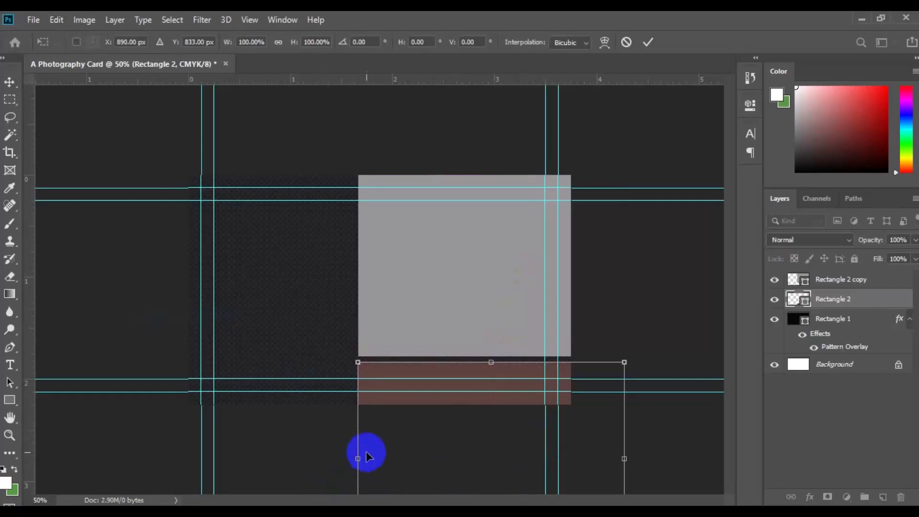
pyautogui.moveTo(358, 457); pyautogui.dragTo(231, 476)
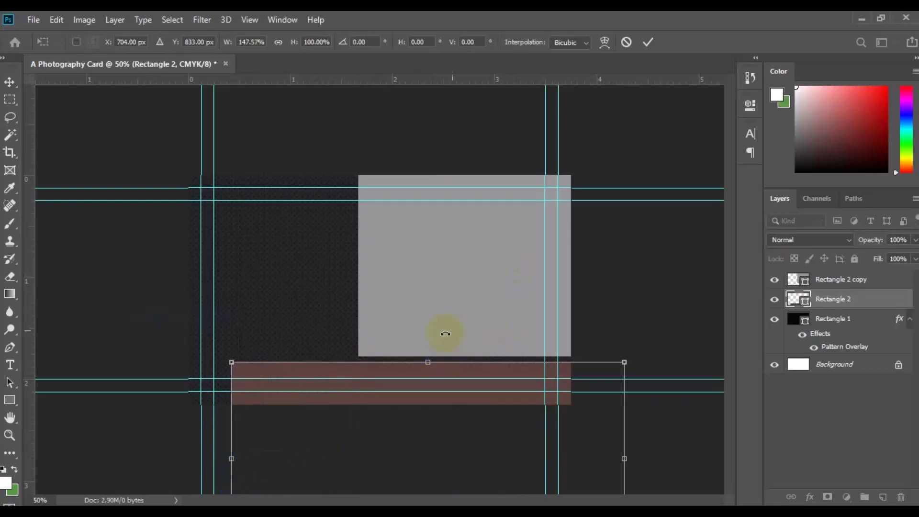
pyautogui.click(648, 42)
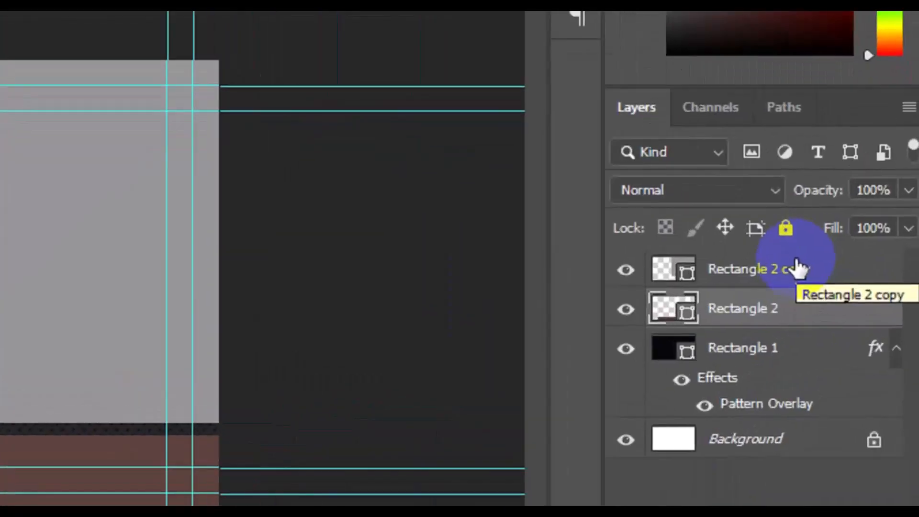
# Step: Select the gray and brown rectangle layers together and rotate them by -25° with Free Transform
pyautogui.keyDown('shift'); pyautogui.click(794, 276); pyautogui.keyUp('shift')
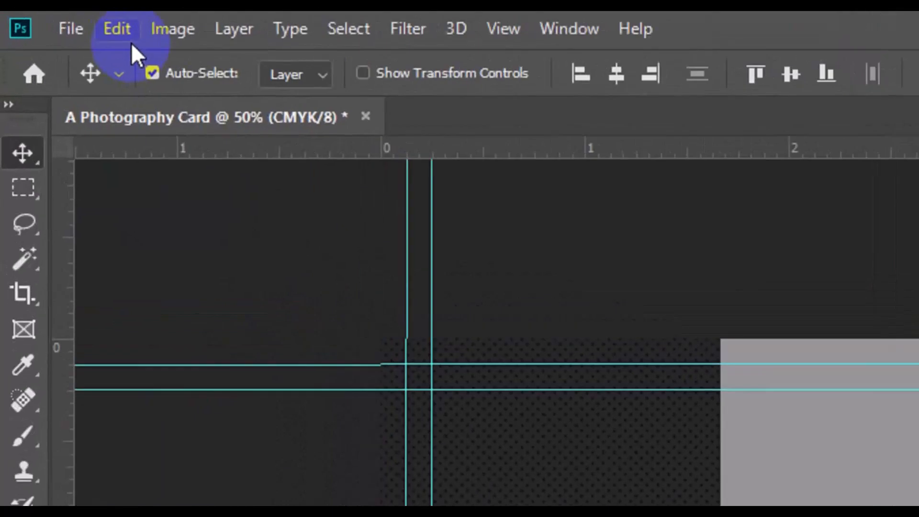
pyautogui.click(58, 23)
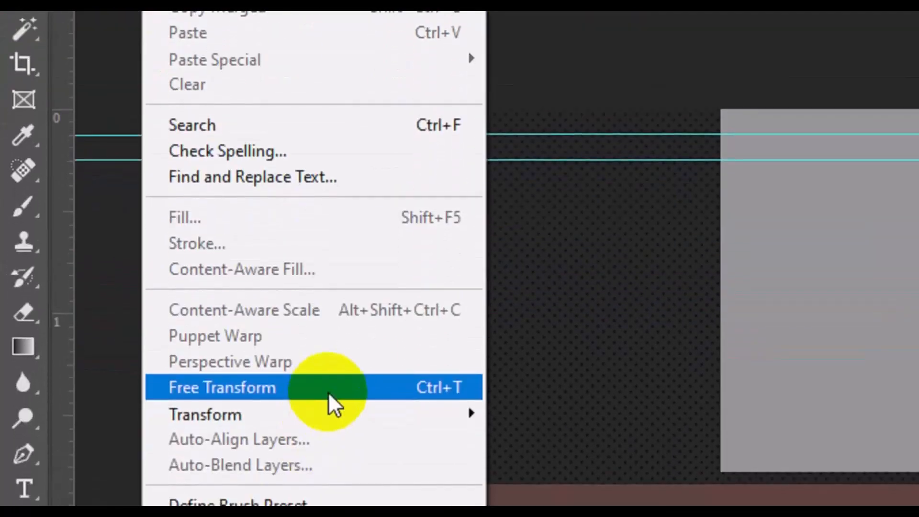
pyautogui.click(328, 382)
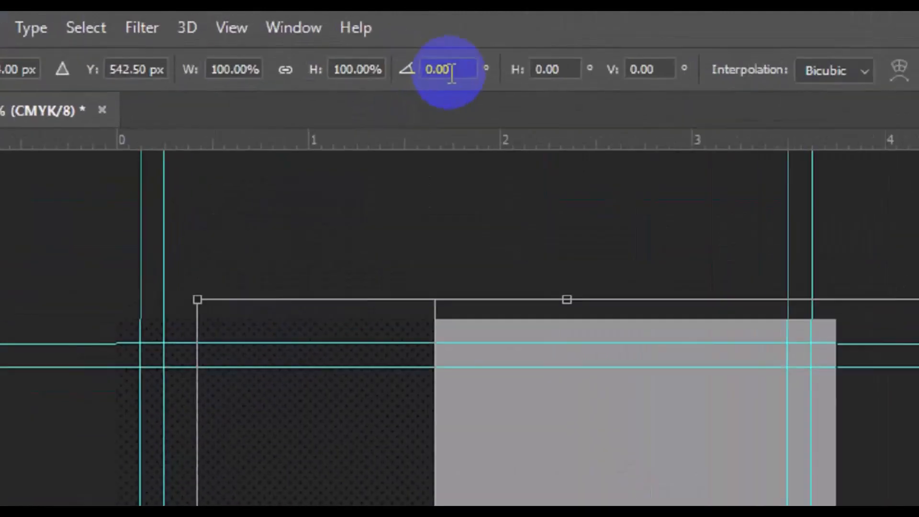
pyautogui.click(366, 44)
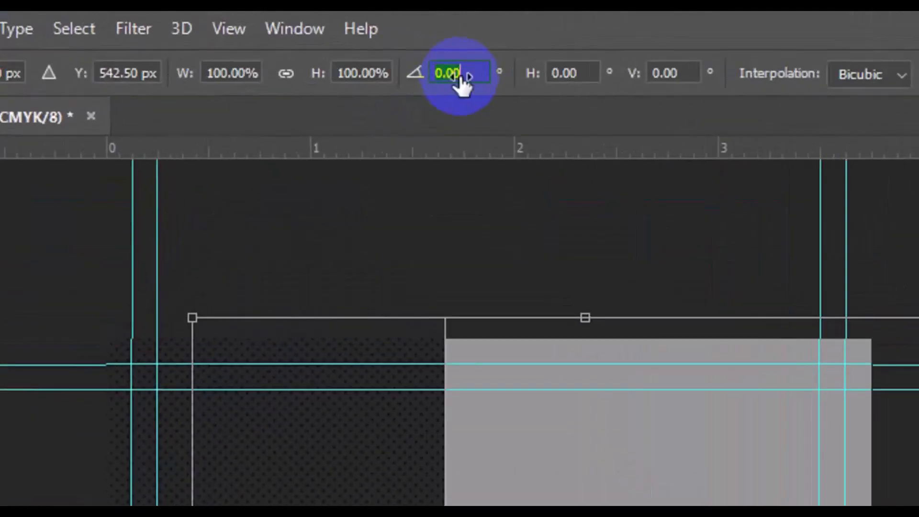
pyautogui.write('-25')
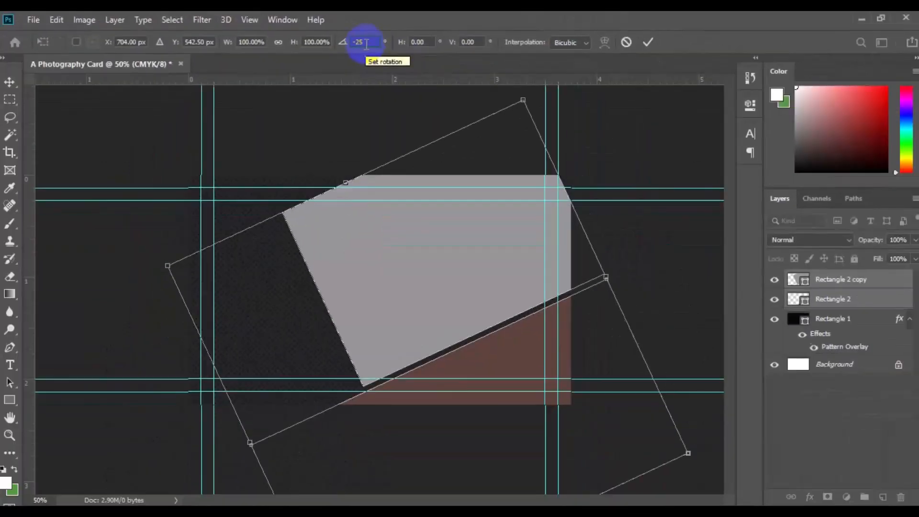
# Step: Shift the rotated pair toward the card's right side, leaving the left half of the background clear, and apply the transform
pyautogui.moveTo(460, 322); pyautogui.dragTo(575, 273)
pyautogui.hotkey('ctrl', '-')
pyautogui.moveTo(555, 131); pyautogui.dragTo(564, 109)
pyautogui.moveTo(458, 277); pyautogui.dragTo(466, 278)
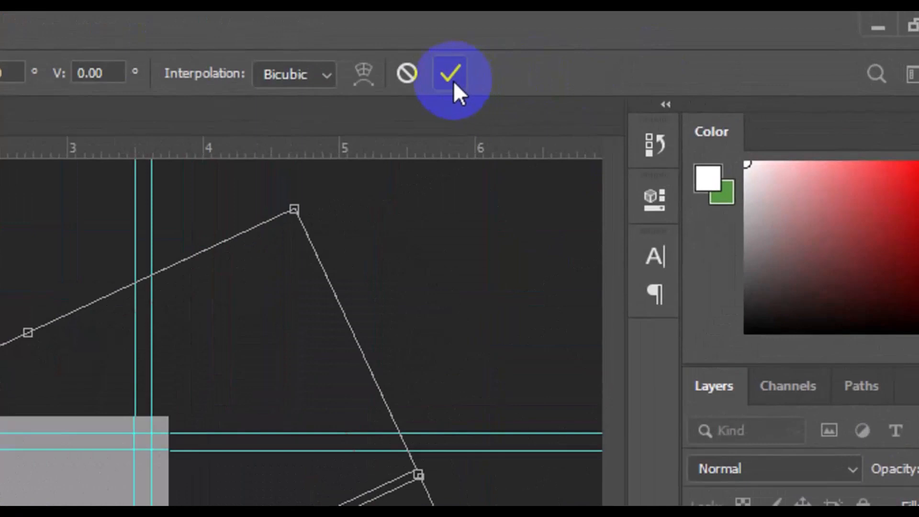
pyautogui.click(651, 45)
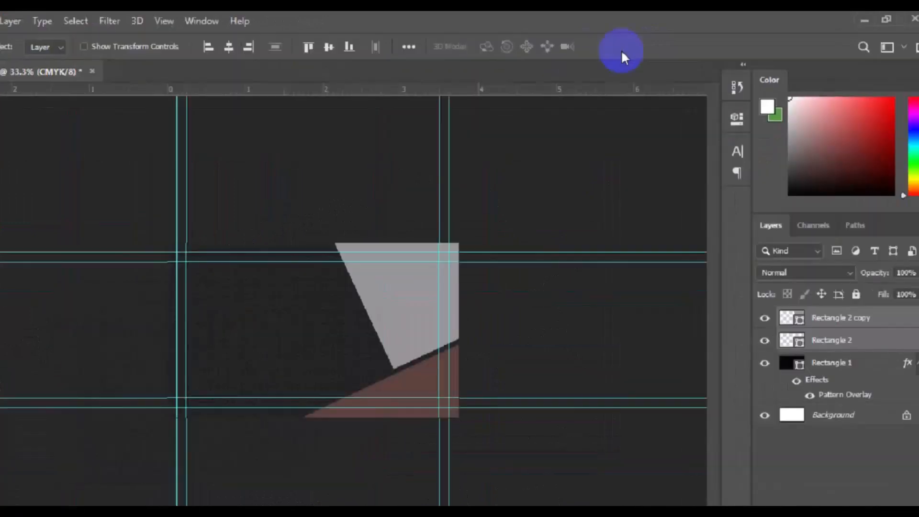
# Step: On a new layer, draw a horizontal rectangle about 769 × 147 px across the lower middle of the card
pyautogui.hotkey('ctrl', '+')
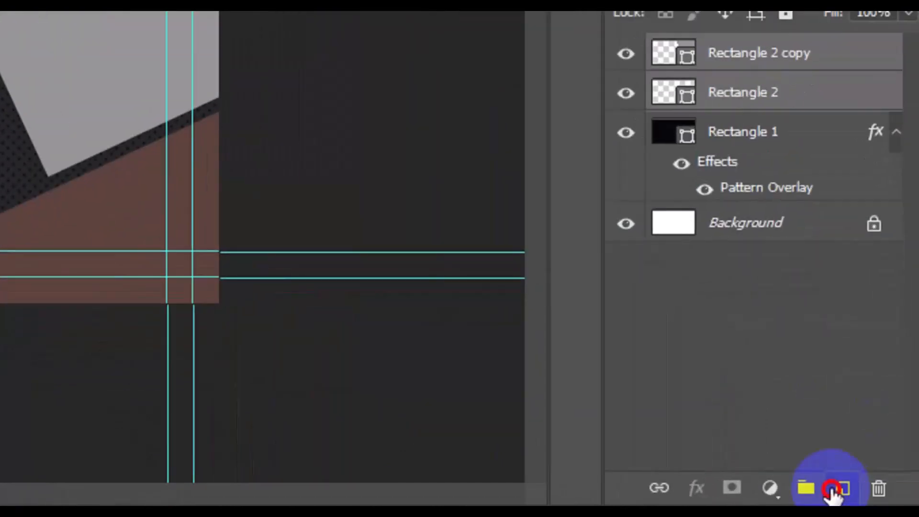
pyautogui.click(881, 497)
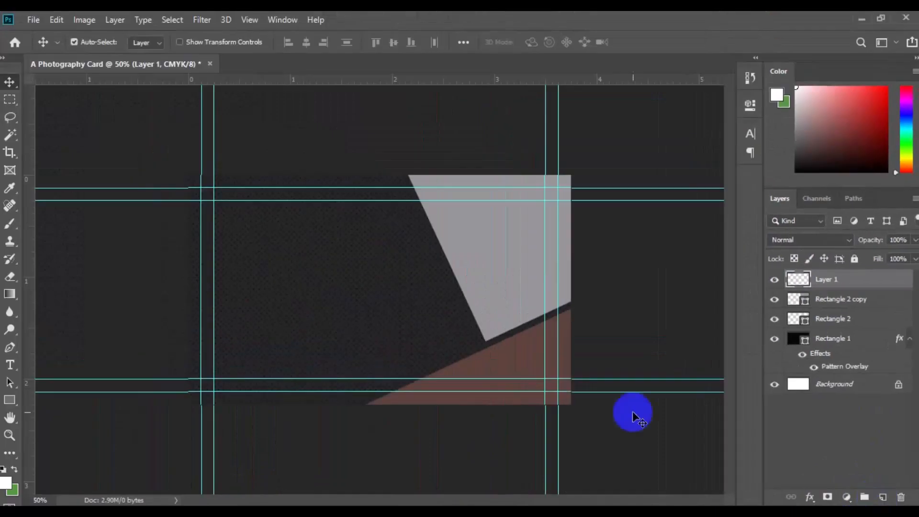
pyautogui.click(9, 400)
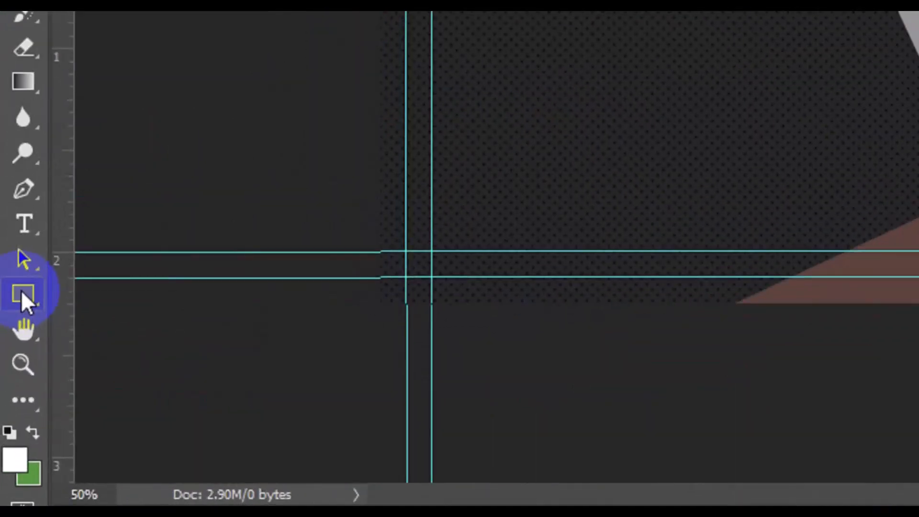
pyautogui.rightClick(22, 290)
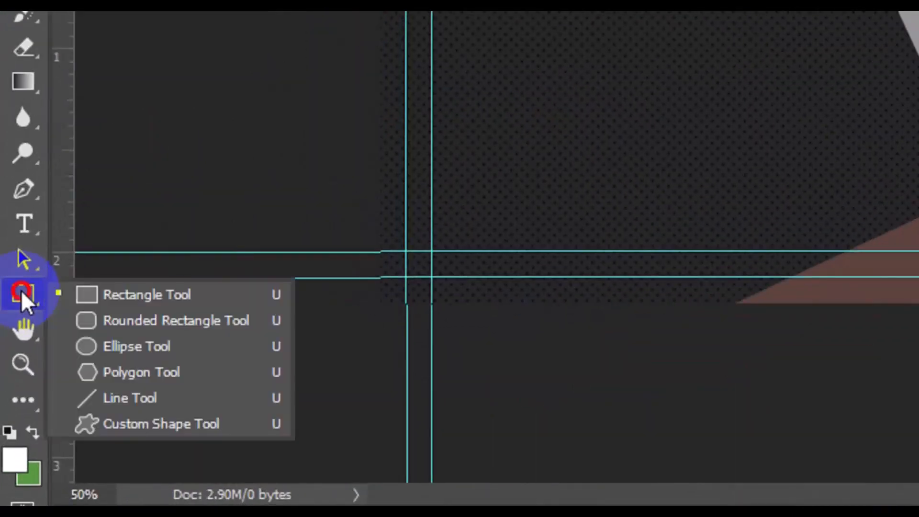
pyautogui.click(118, 299)
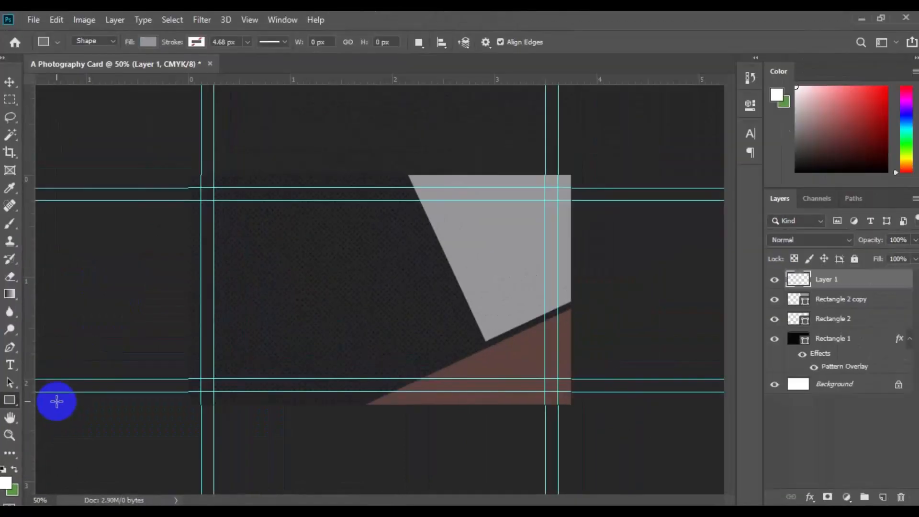
pyautogui.moveTo(242, 297); pyautogui.dragTo(504, 346)
pyautogui.press('v')
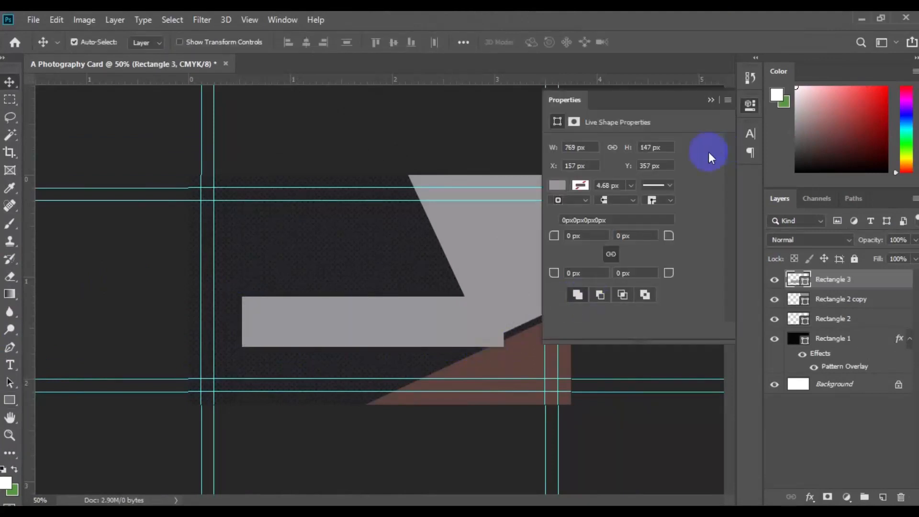
# Step: Fill the horizontal rectangle with very light gray and move it so its left edge meets the outer left guide
pyautogui.click(557, 183)
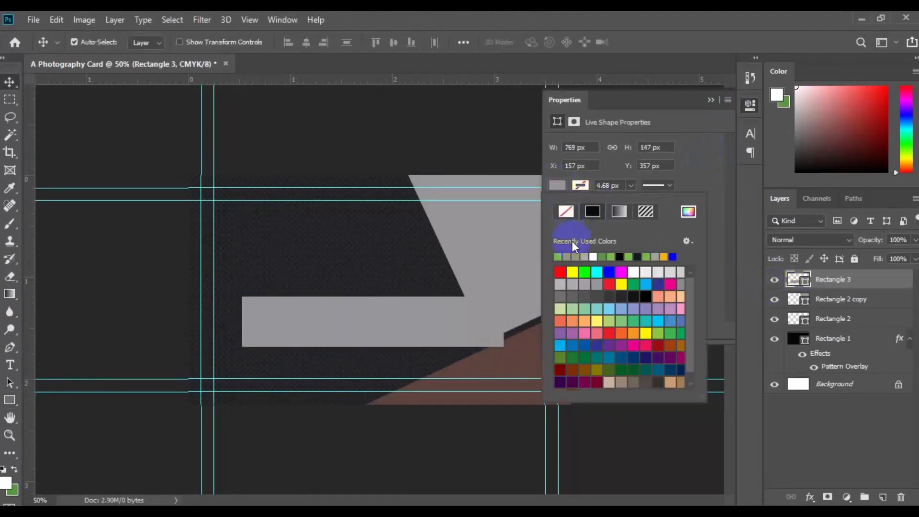
pyautogui.click(646, 271)
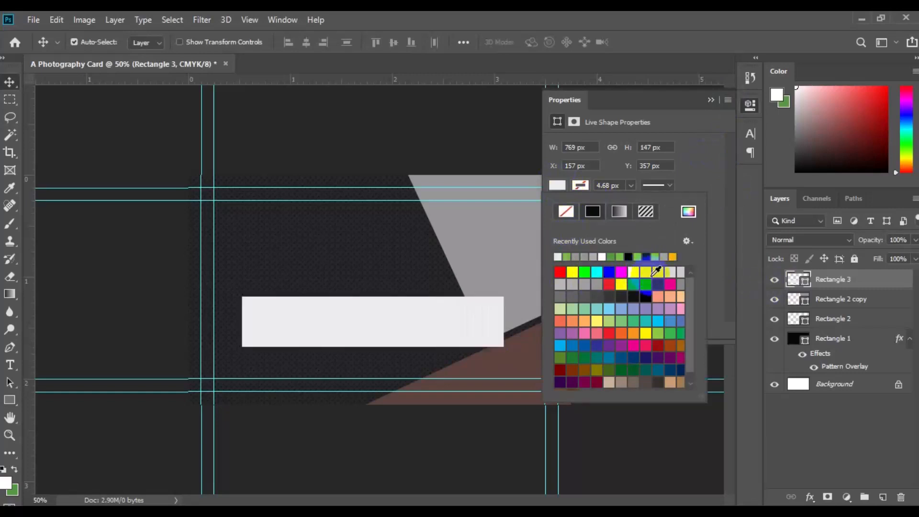
pyautogui.click(435, 311)
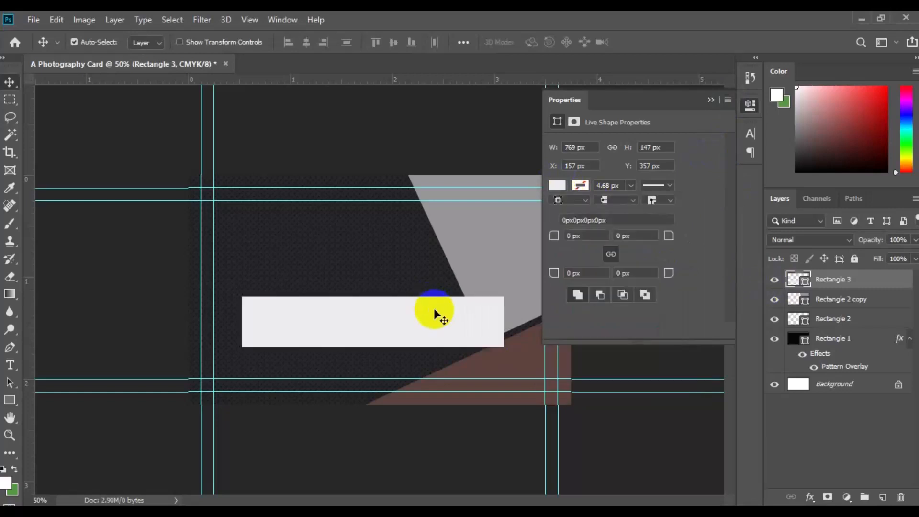
pyautogui.moveTo(434, 311); pyautogui.dragTo(396, 318)
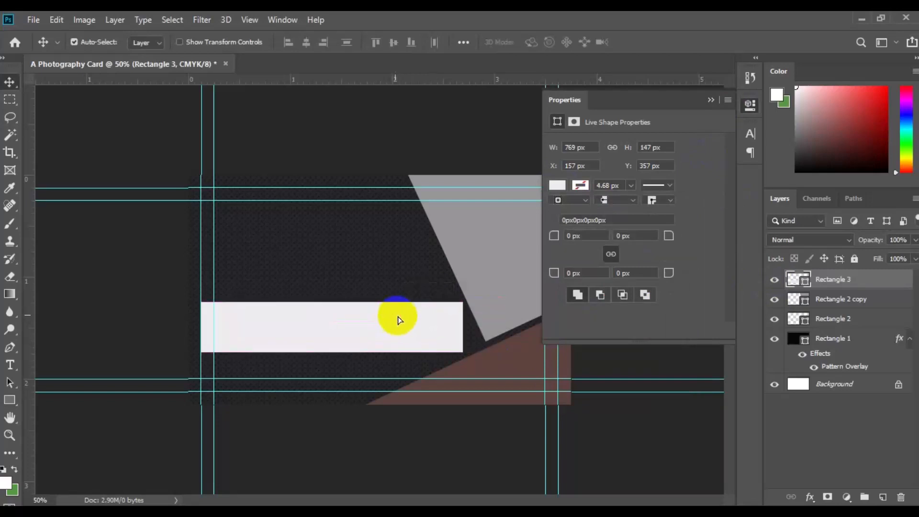
pyautogui.click(709, 102)
pyautogui.click(859, 279)
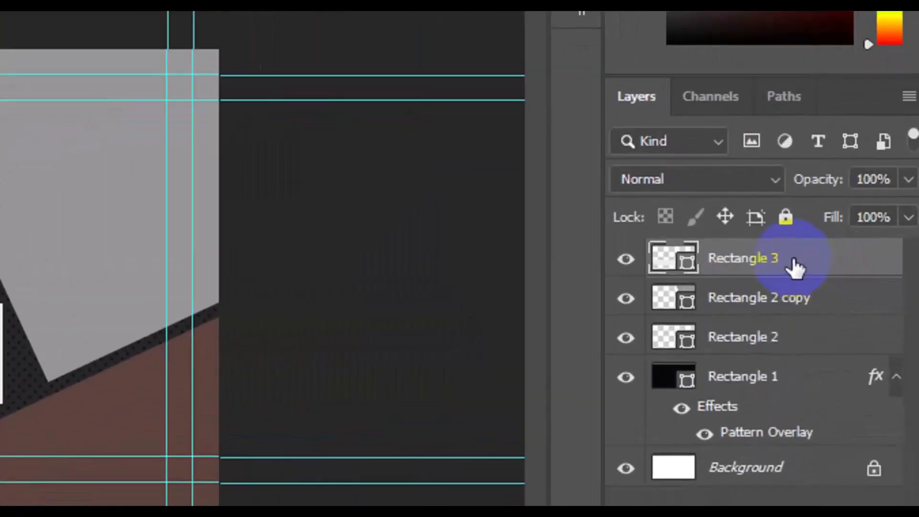
# Step: Duplicate the light gray bar's layer, Rectangle 3, and move the copy directly above the original with a narrow gap between them
pyautogui.rightClick(859, 282)
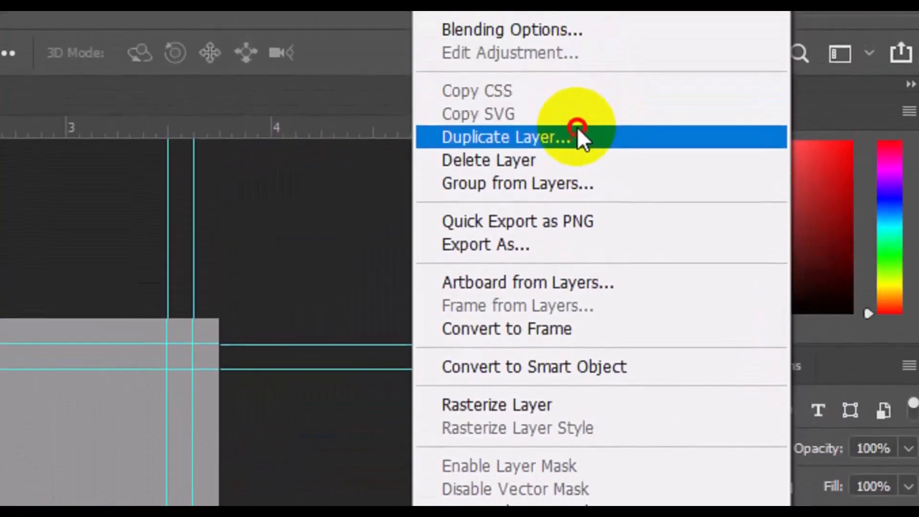
pyautogui.click(577, 127)
pyautogui.click(218, 260)
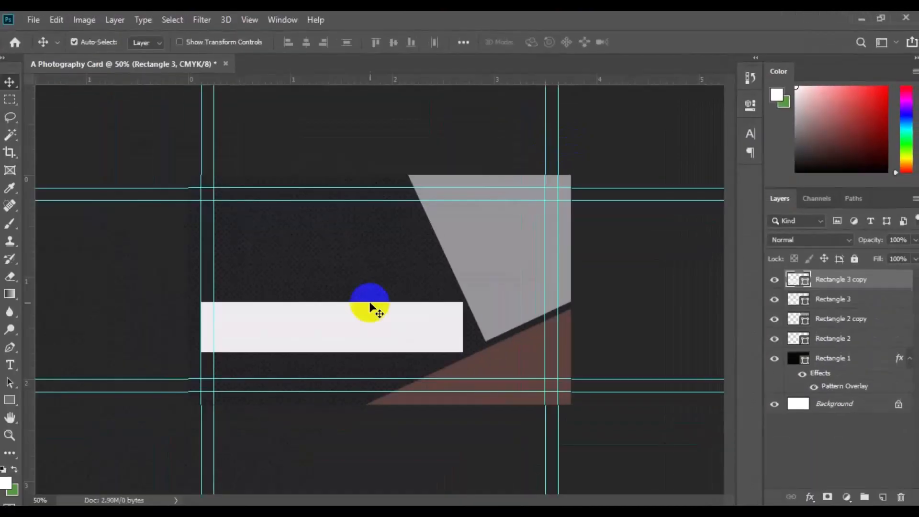
pyautogui.moveTo(334, 329); pyautogui.dragTo(336, 273)
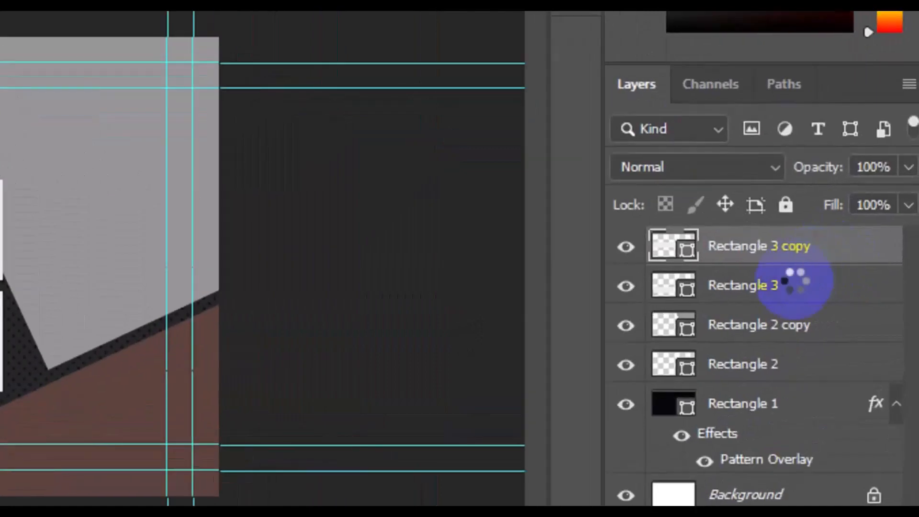
# Step: Select both light gray bars, rotate them by -25° with Free Transform, and move them down beside the gray shape before applying
pyautogui.keyDown('shift'); pyautogui.click(796, 287); pyautogui.keyUp('shift')
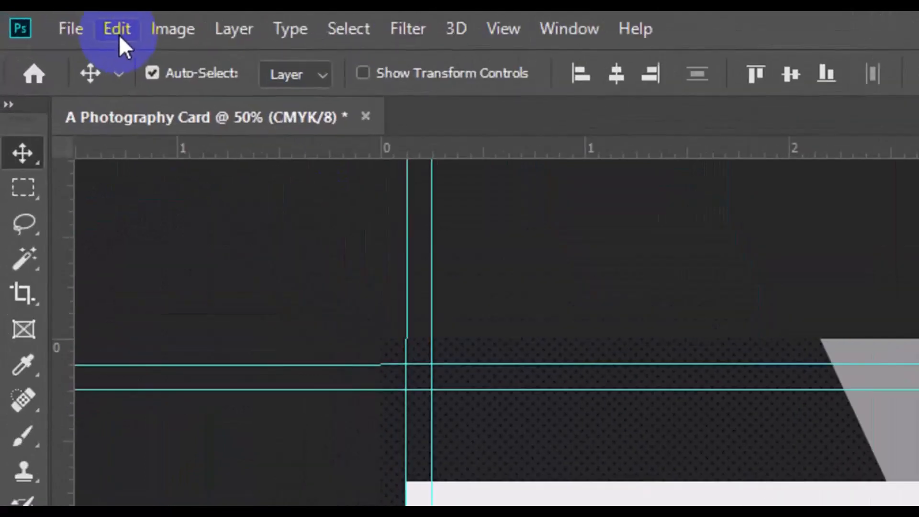
pyautogui.click(119, 34)
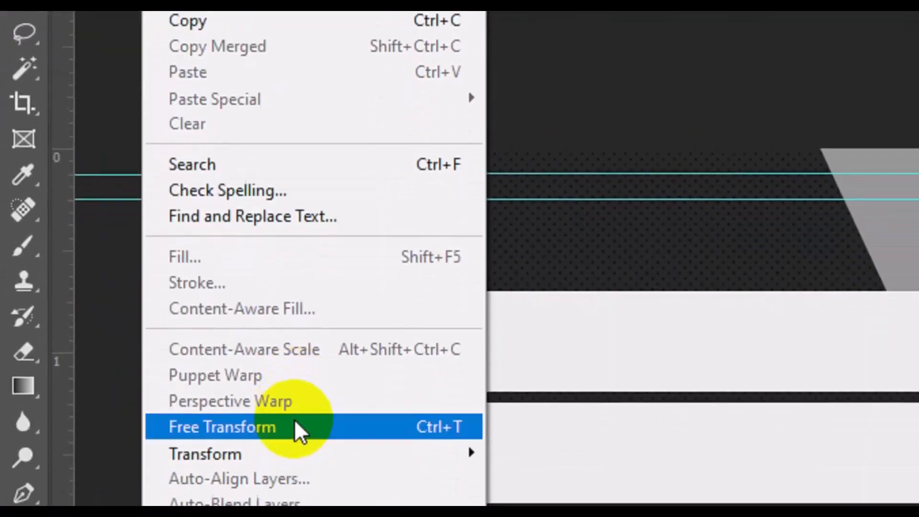
pyautogui.click(295, 425)
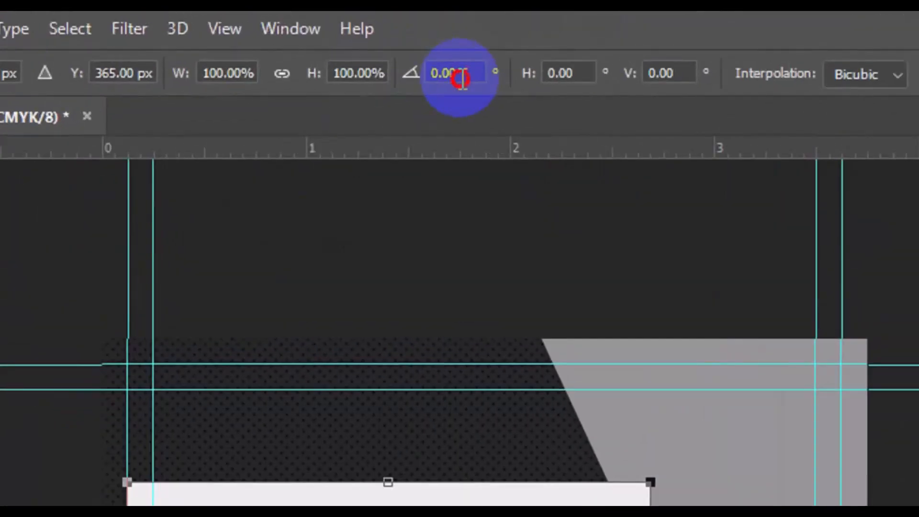
pyautogui.doubleClick(462, 77)
pyautogui.write('-25')
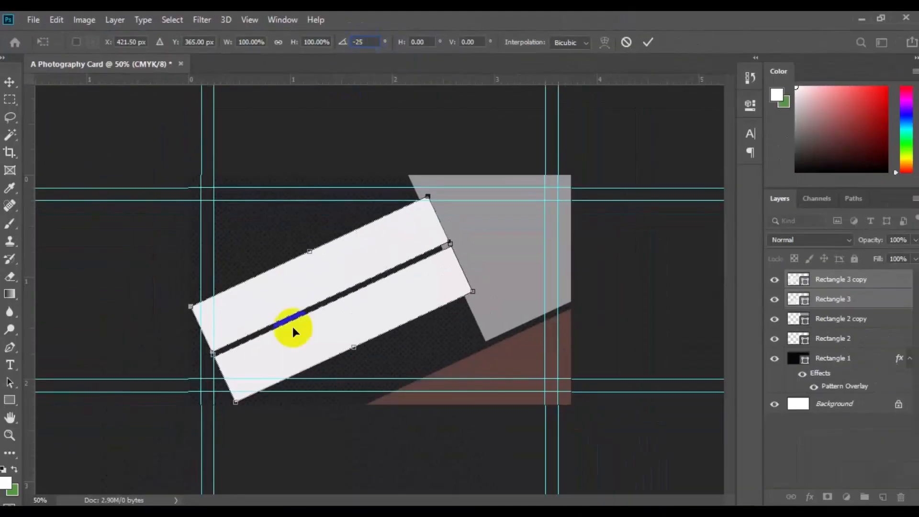
pyautogui.moveTo(327, 320); pyautogui.dragTo(330, 375)
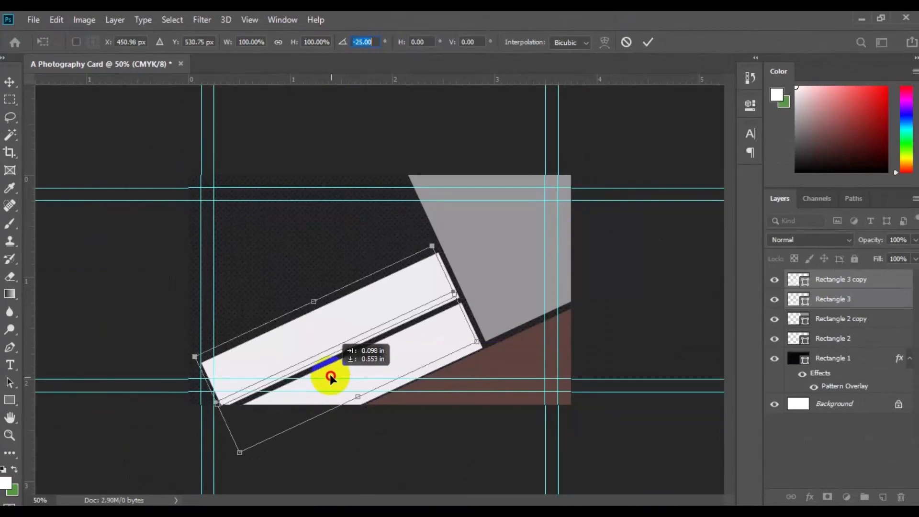
pyautogui.press('Return')
# Step: Adjust the brown and gray shapes' positions slightly to even out the dark gaps around the light gray bars
pyautogui.click(526, 358)
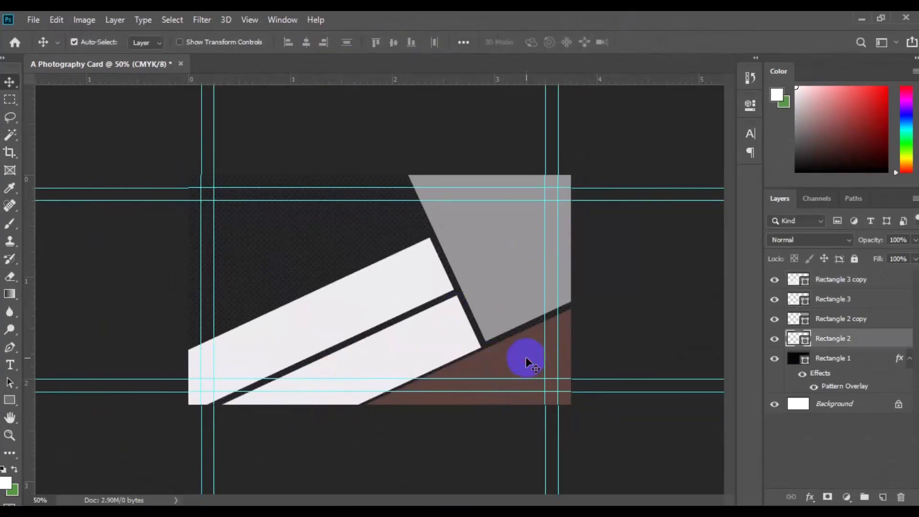
pyautogui.moveTo(526, 358); pyautogui.dragTo(528, 361)
pyautogui.click(505, 269)
pyautogui.moveTo(506, 271); pyautogui.dragTo(507, 272)
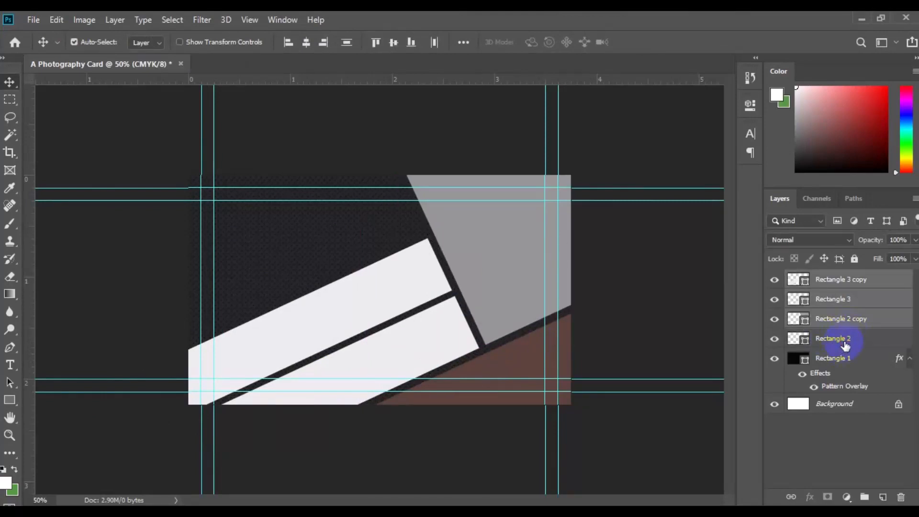
# Step: Select all four angled rectangle layers and nudge them together slightly down and to the right in Free Transform
pyautogui.click(845, 345)
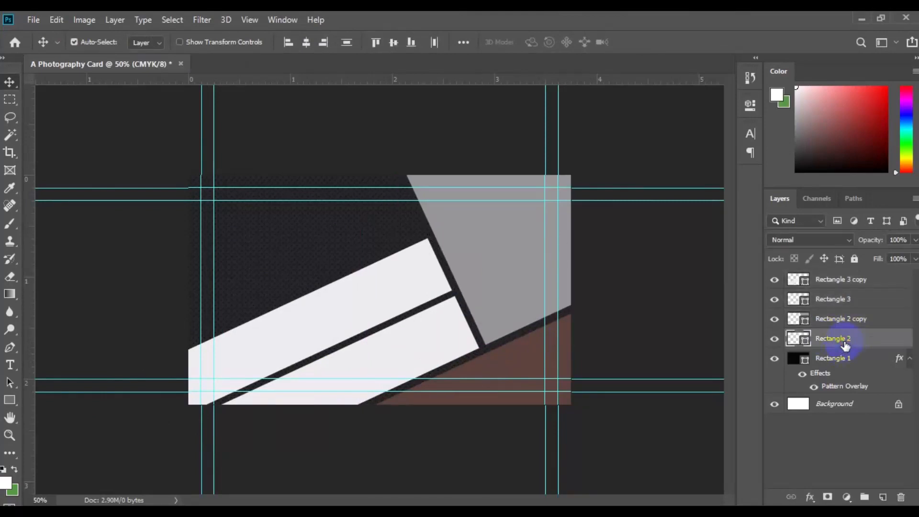
pyautogui.keyDown('shift'); pyautogui.click(861, 286); pyautogui.keyUp('shift')
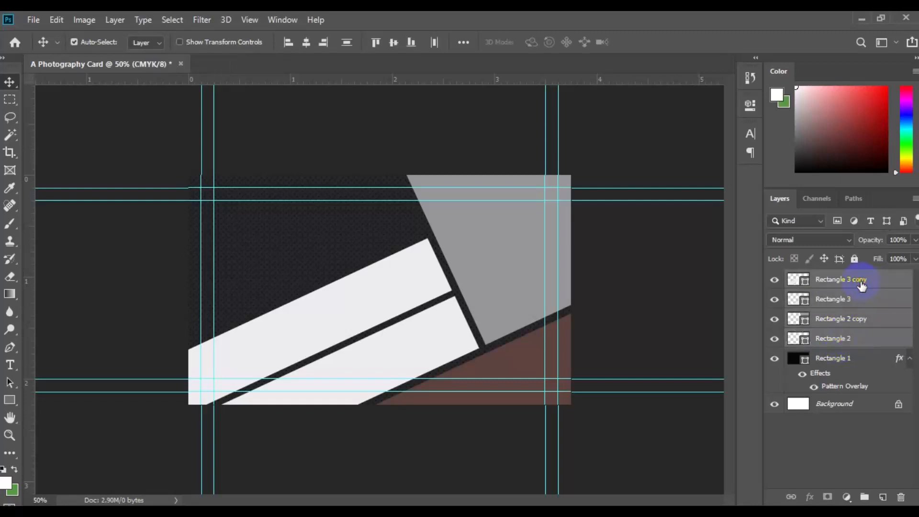
pyautogui.hotkey('ctrl', 't')
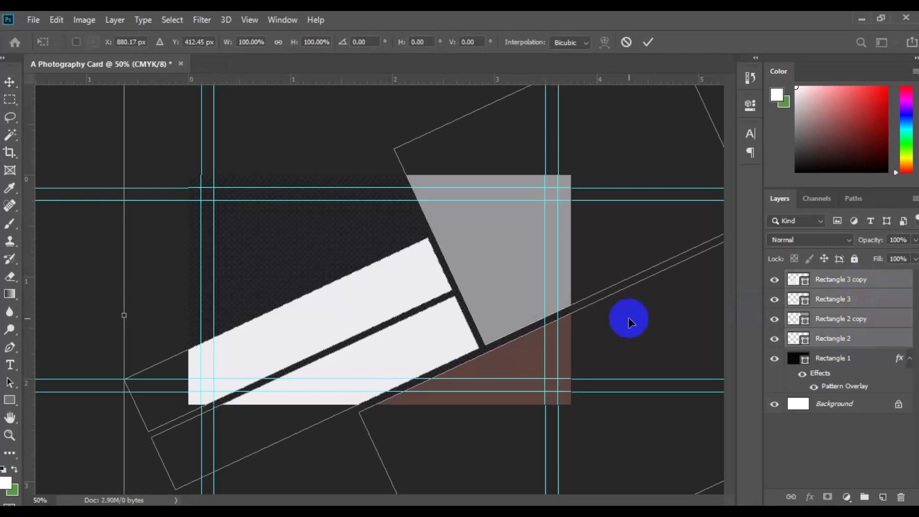
pyautogui.hotkey('ctrl', '-')
pyautogui.moveTo(629, 322); pyautogui.dragTo(630, 324)
pyautogui.press('Down')
pyautogui.press('Down')
pyautogui.press('Down')
pyautogui.press('Down')
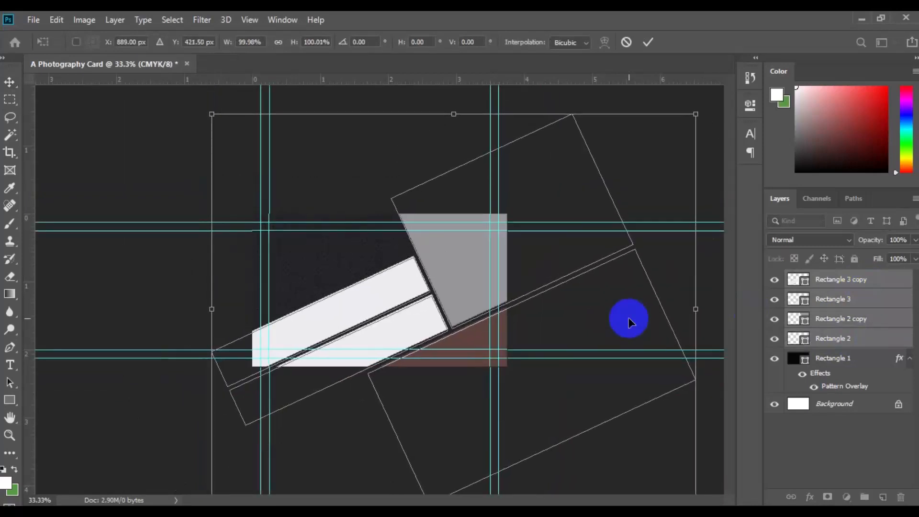
pyautogui.press('Down')
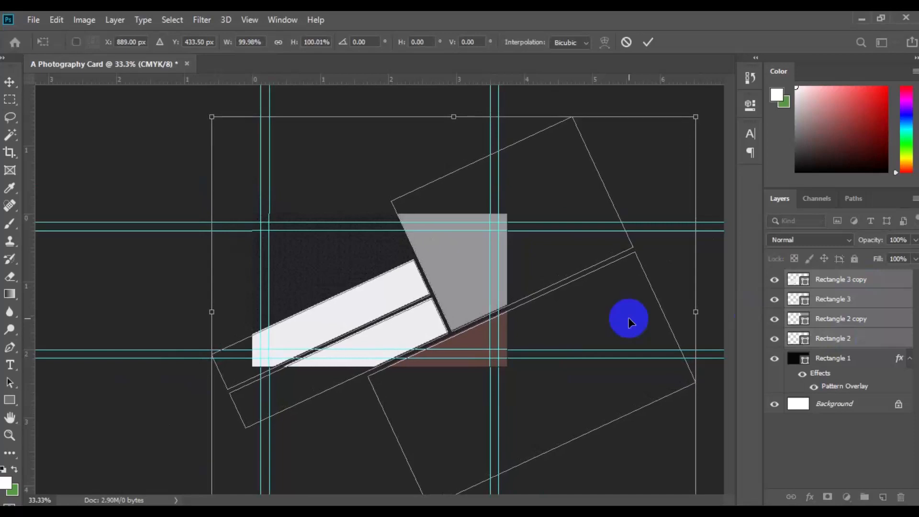
pyautogui.press('Right')
pyautogui.press('Right')
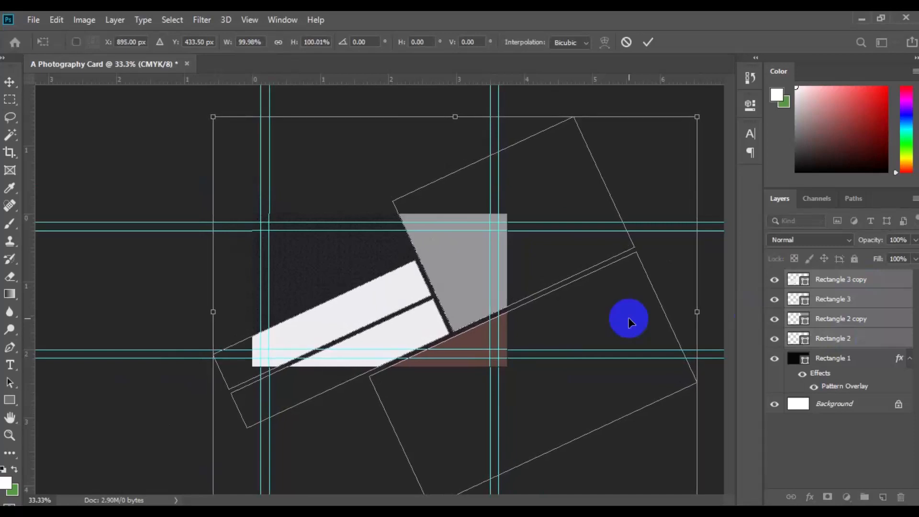
pyautogui.press('Up')
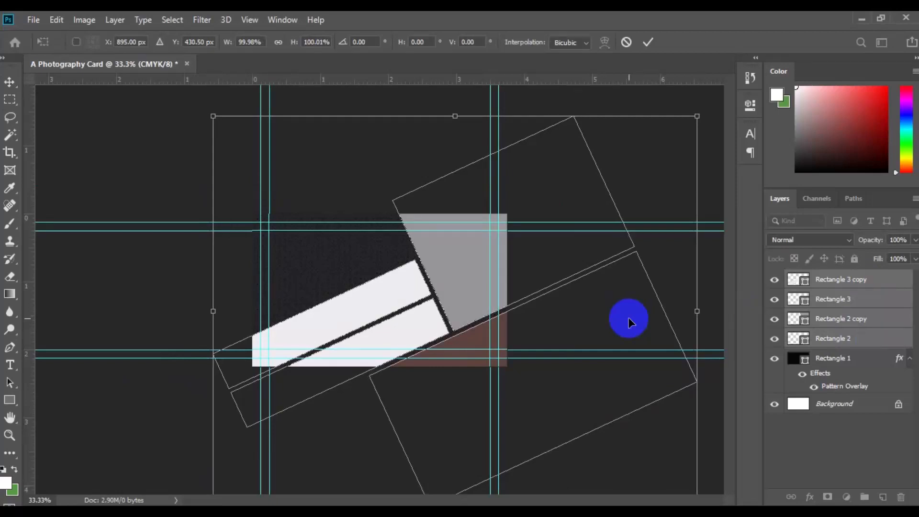
pyautogui.press('Right')
pyautogui.press('Right')
pyautogui.press('Right')
pyautogui.press('Right')
pyautogui.press('Down')
pyautogui.press('Down')
pyautogui.press('Down')
# Step: Rotate the four selected shapes by about -14.19°, move them up to about Y 351.5 px, and apply the transform
pyautogui.hotkey('ctrl', '-')
pyautogui.moveTo(671, 182); pyautogui.dragTo(630, 133)
pyautogui.press('Up')
pyautogui.press('Up')
pyautogui.press('Up')
pyautogui.press('Up')
pyautogui.press('Up')
pyautogui.press('Up')
pyautogui.press('Up')
pyautogui.press('Up')
pyautogui.press('Up')
pyautogui.press('Up')
pyautogui.press('Up')
pyautogui.press('Up')
pyautogui.press('Up')
pyautogui.press('Up')
pyautogui.press('Up')
pyautogui.press('Up')
pyautogui.press('Up')
pyautogui.press('Up')
pyautogui.press('Up')
pyautogui.press('Up')
pyautogui.press('Up')
pyautogui.press('Up')
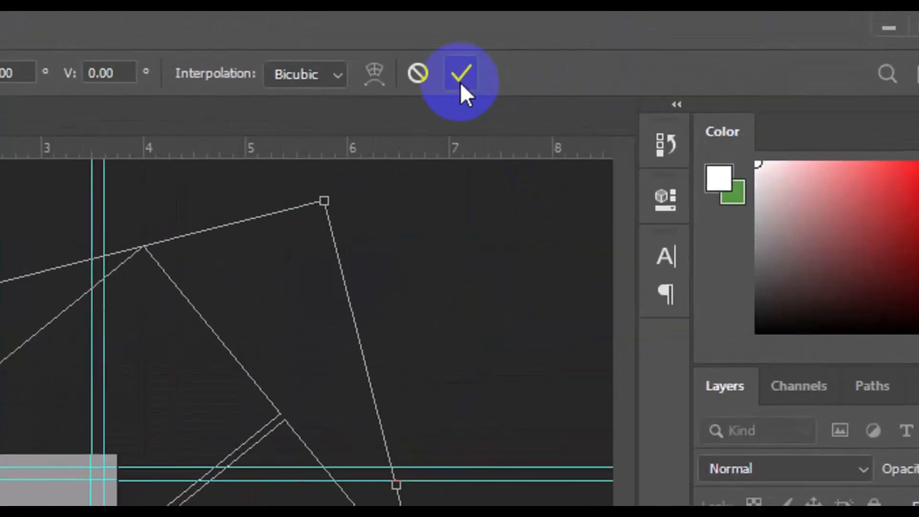
pyautogui.click(648, 43)
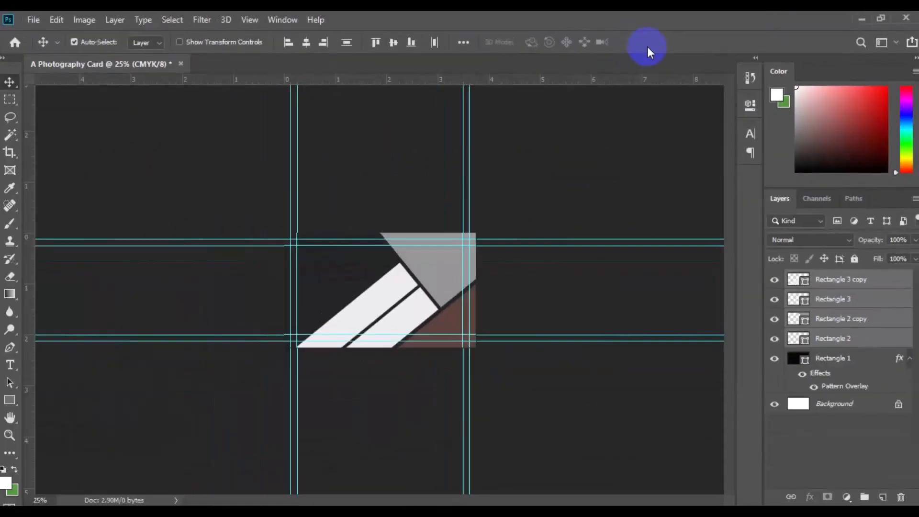
pyautogui.hotkey('ctrl', '0')
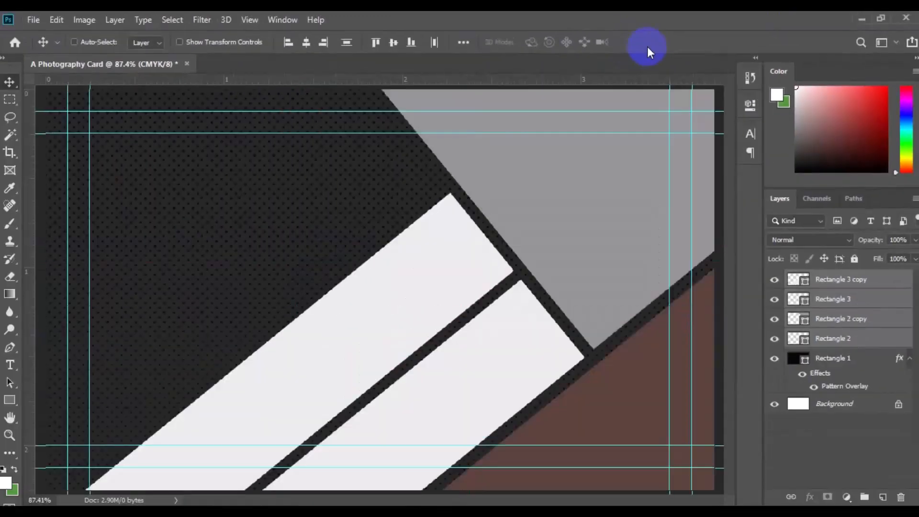
pyautogui.hotkey('ctrl', '-')
pyautogui.hotkey('ctrl', '-')
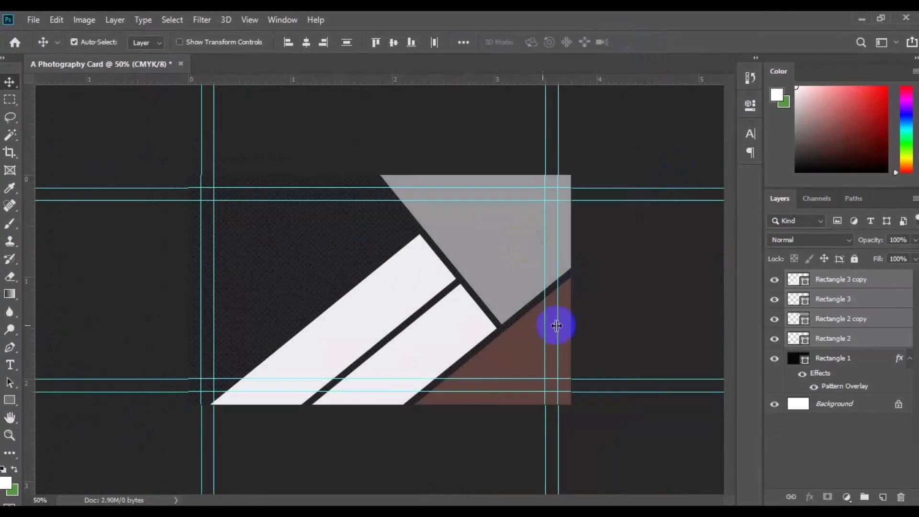
# Step: Place the camera-3254961__340 photo as an embedded image above the Rectangle 2 copy layer and position it over the gray shape
pyautogui.click(473, 269)
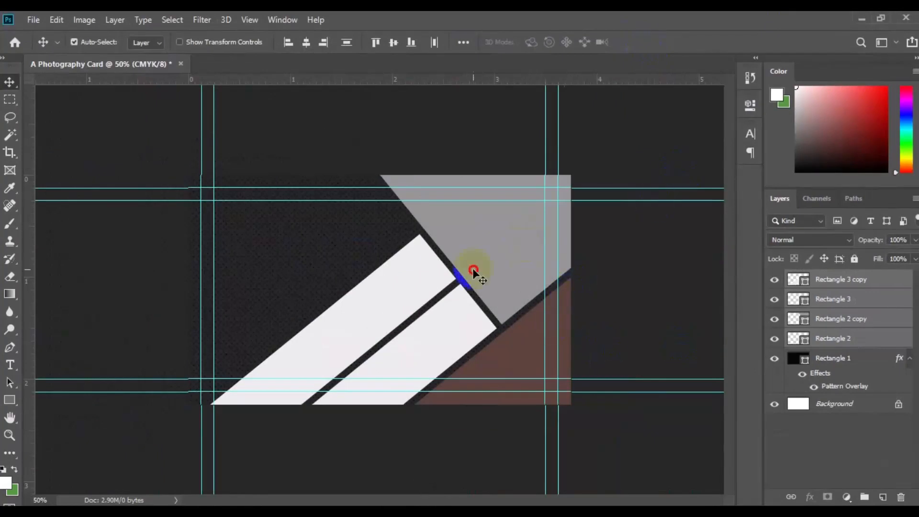
pyautogui.click(840, 341)
pyautogui.click(503, 254)
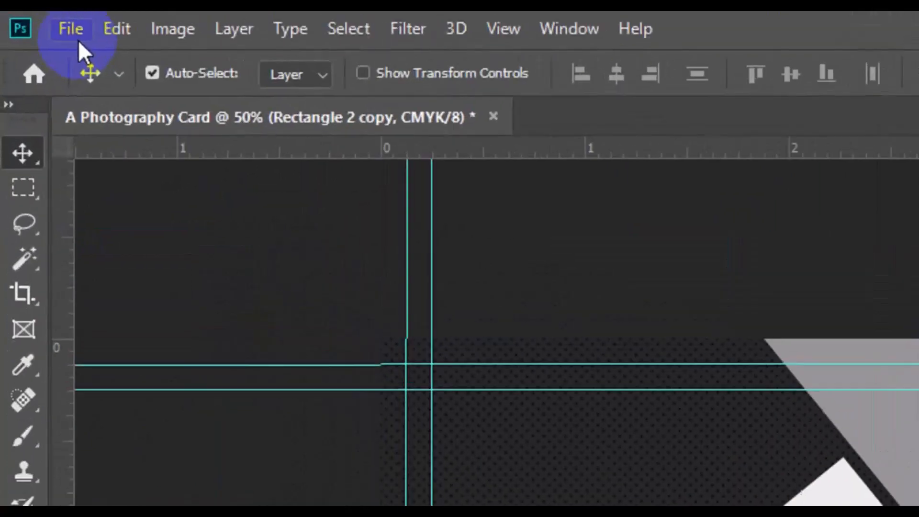
pyautogui.click(37, 26)
pyautogui.click(179, 393)
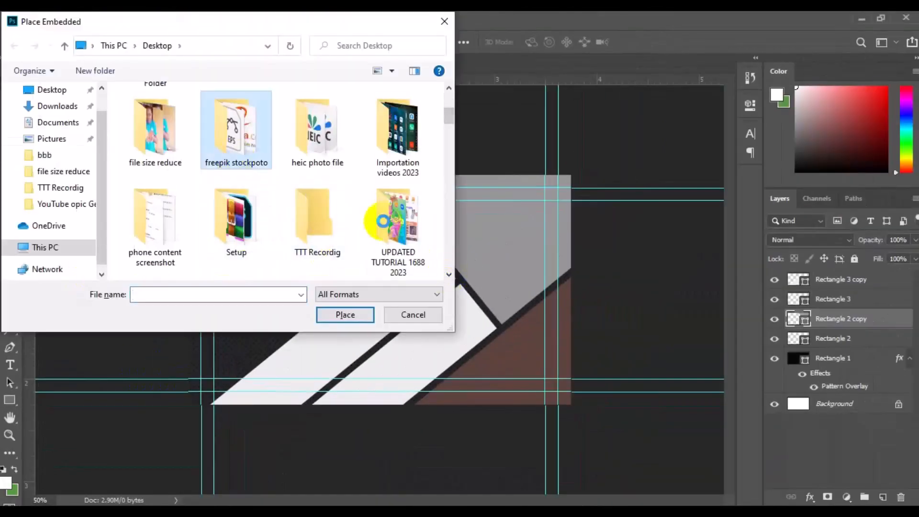
pyautogui.click(450, 275)
pyautogui.scroll(-10, 453, 278)
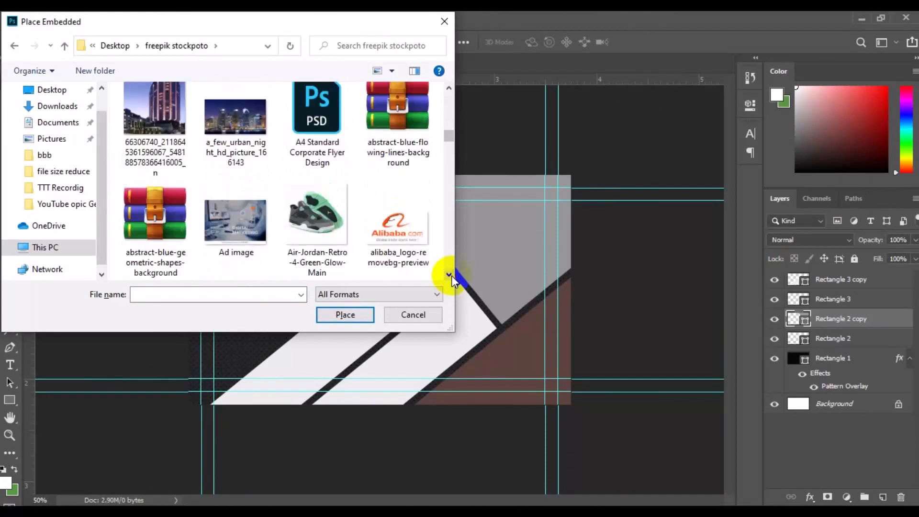
pyautogui.click(395, 103)
pyautogui.click(354, 315)
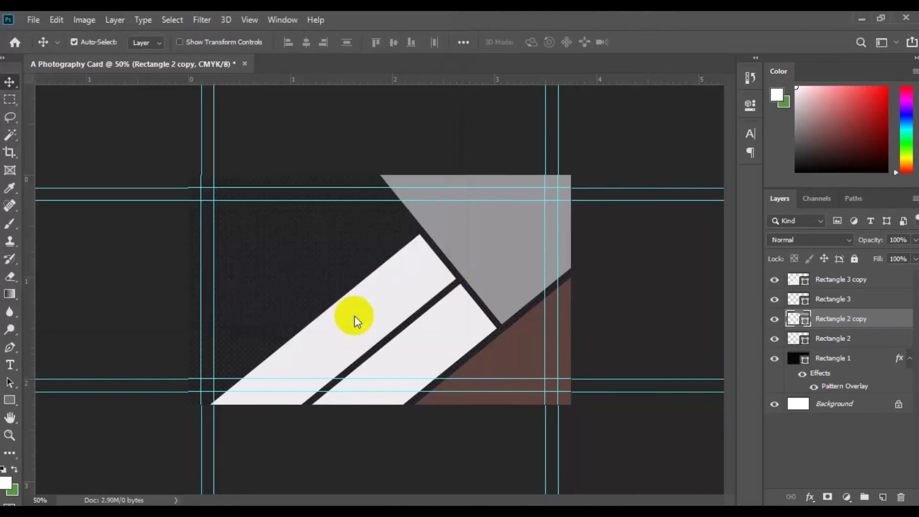
pyautogui.moveTo(354, 315); pyautogui.dragTo(506, 282)
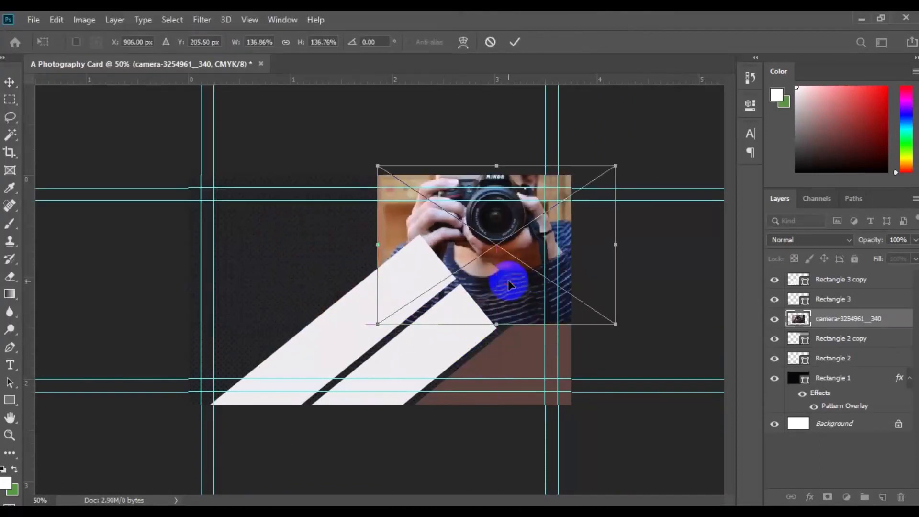
pyautogui.press('Return')
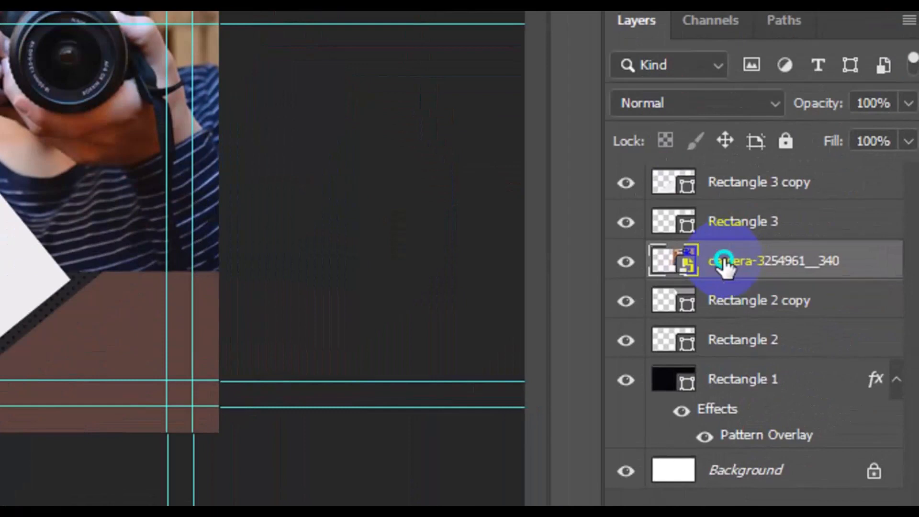
# Step: Clip the camera photo to the gray shape with a clipping mask and nudge the photo down within it
pyautogui.rightClick(724, 260)
pyautogui.click(533, 243)
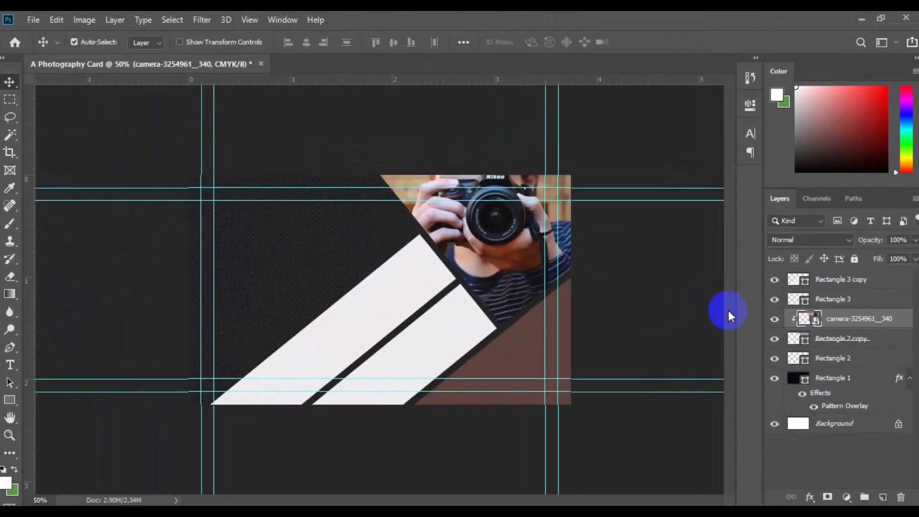
pyautogui.press('Down')
pyautogui.press('Down')
pyautogui.press('Down')
pyautogui.press('Down')
pyautogui.press('Down')
pyautogui.press('Down')
pyautogui.press('Down')
pyautogui.press('Down')
pyautogui.press('Down')
pyautogui.press('Down')
pyautogui.press('Down')
pyautogui.press('Down')
pyautogui.press('Down')
pyautogui.press('Down')
pyautogui.press('Down')
pyautogui.press('Down')
pyautogui.press('Down')
pyautogui.press('Down')
pyautogui.press('Down')
pyautogui.press('Down')
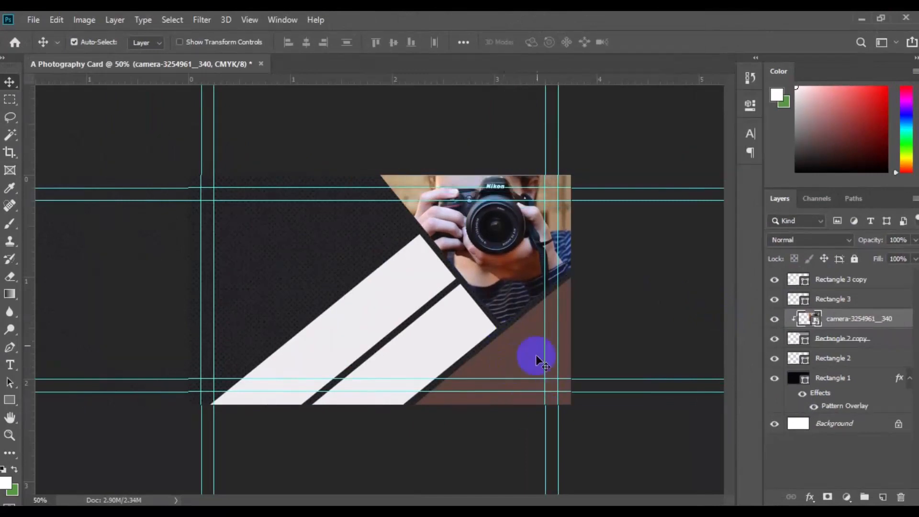
# Step: Place the beaty03 photo as an embedded image above Rectangle 2, then resize and position it over the brown shape
pyautogui.click(523, 355)
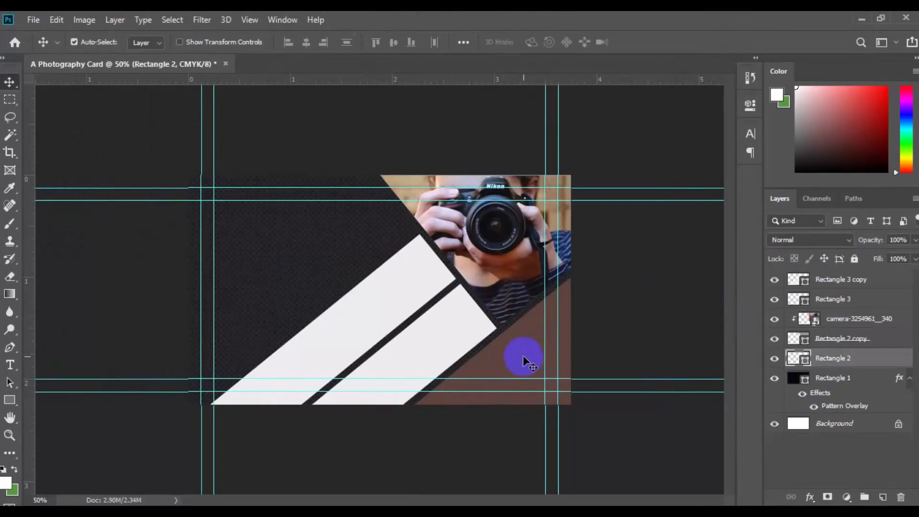
pyautogui.click(33, 20)
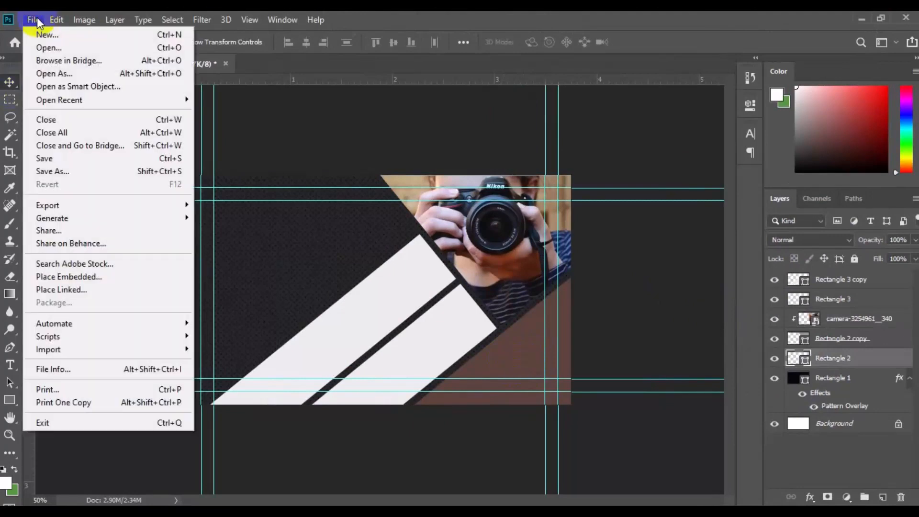
pyautogui.click(105, 278)
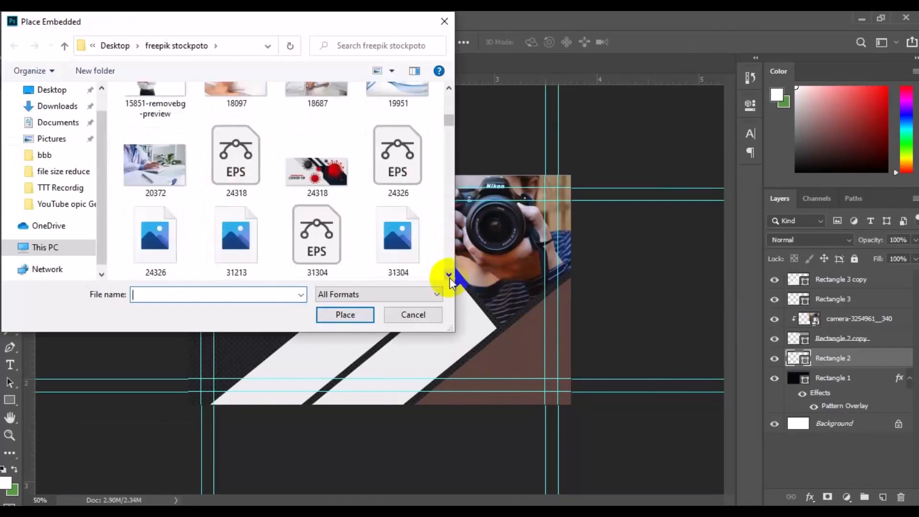
pyautogui.click(449, 277)
pyautogui.click(317, 137)
pyautogui.click(346, 315)
pyautogui.moveTo(570, 397); pyautogui.dragTo(485, 350)
pyautogui.moveTo(426, 321); pyautogui.dragTo(554, 374)
pyautogui.moveTo(616, 404); pyautogui.dragTo(620, 407)
pyautogui.press('Return')
# Step: Clip the beaty03 photo to the brown shape with a clipping mask and shift it slightly left
pyautogui.rightClick(865, 358)
pyautogui.click(718, 305)
pyautogui.moveTo(518, 350); pyautogui.dragTo(516, 350)
# Step: Place the 14331 photo as an embedded image above Rectangle 3 and position it over the lower white strip
pyautogui.click(445, 331)
pyautogui.click(33, 19)
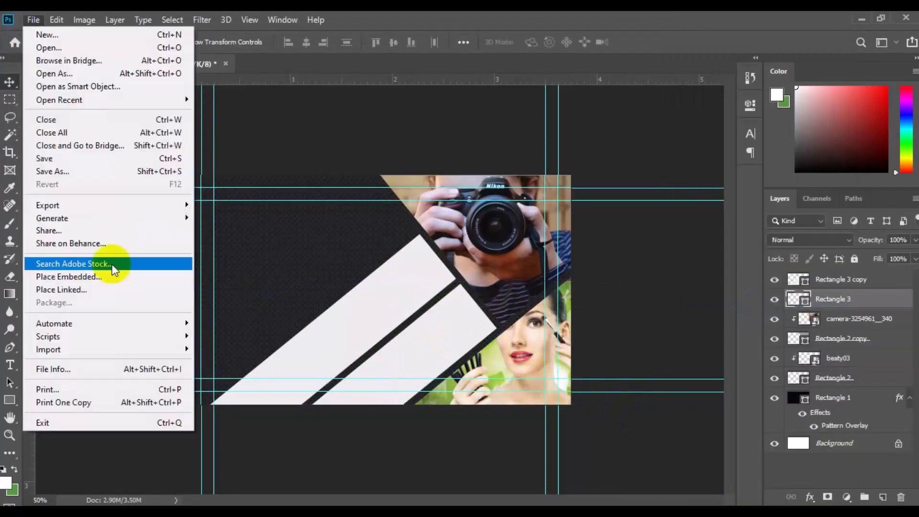
pyautogui.click(96, 277)
pyautogui.click(449, 276)
pyautogui.click(317, 156)
pyautogui.click(345, 314)
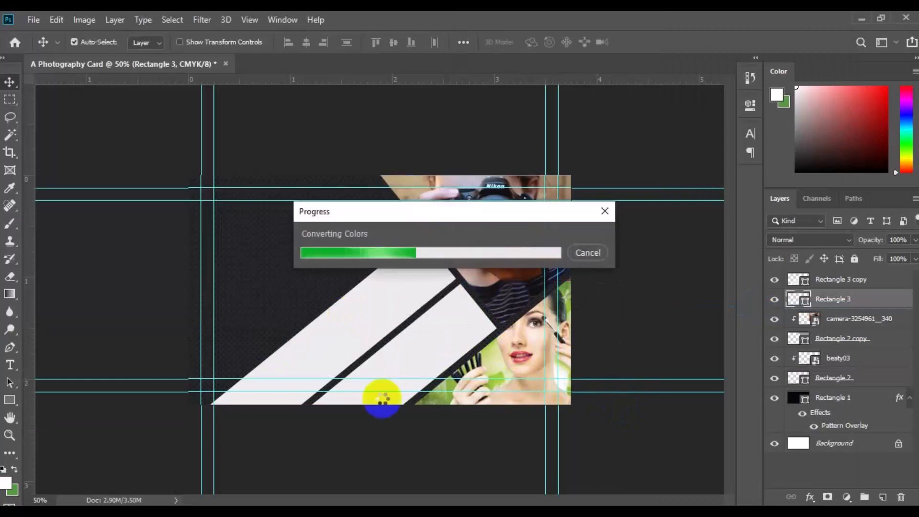
pyautogui.moveTo(402, 356); pyautogui.dragTo(439, 420)
pyautogui.press('Return')
# Step: Clip the 14331 photo to the lower white strip with a clipping mask and shift it slightly right within the shape
pyautogui.rightClick(855, 301)
pyautogui.click(721, 312)
pyautogui.moveTo(429, 298); pyautogui.dragTo(448, 307)
# Step: Place the 7411 photo as an embedded image above the Rectangle 3 copy layer
pyautogui.click(383, 311)
pyautogui.click(33, 19)
pyautogui.click(96, 277)
pyautogui.click(449, 275)
pyautogui.click(449, 276)
pyautogui.click(396, 158)
pyautogui.click(347, 315)
pyautogui.press('Return')
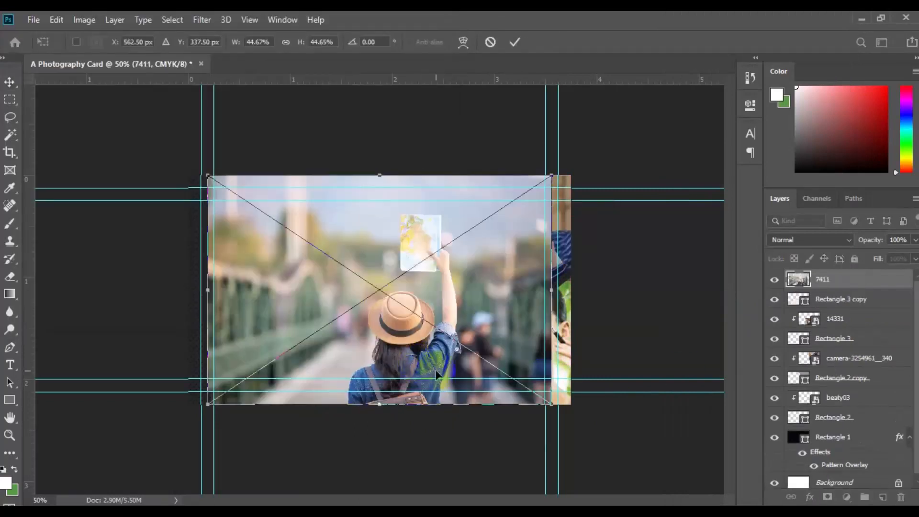
# Step: Clip the 7411 photo to the upper white strip with a clipping mask, then shift it left and scale it down slightly
pyautogui.rightClick(855, 287)
pyautogui.click(768, 311)
pyautogui.moveTo(374, 324); pyautogui.dragTo(333, 334)
pyautogui.hotkey('ctrl', 't')
pyautogui.press('Return')
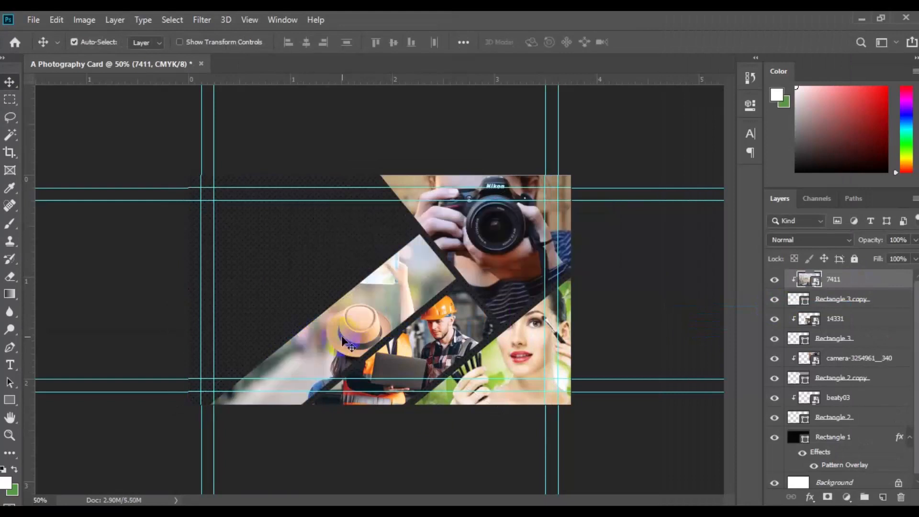
pyautogui.hotkey('ctrl', 't')
pyautogui.moveTo(509, 424); pyautogui.dragTo(473, 397)
pyautogui.press('Return')
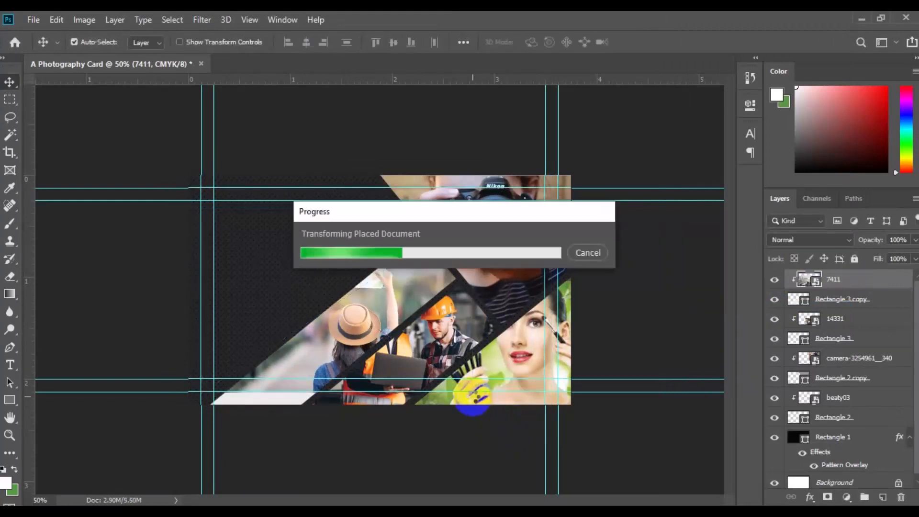
# Step: Nudge all the photo layers and their angled shapes slightly right together, and group them
pyautogui.keyDown('shift'); pyautogui.click(842, 418); pyautogui.keyUp('shift')
pyautogui.hotkey('ctrl', 't')
pyautogui.hotkey('shift', 'Right')
pyautogui.press('Return')
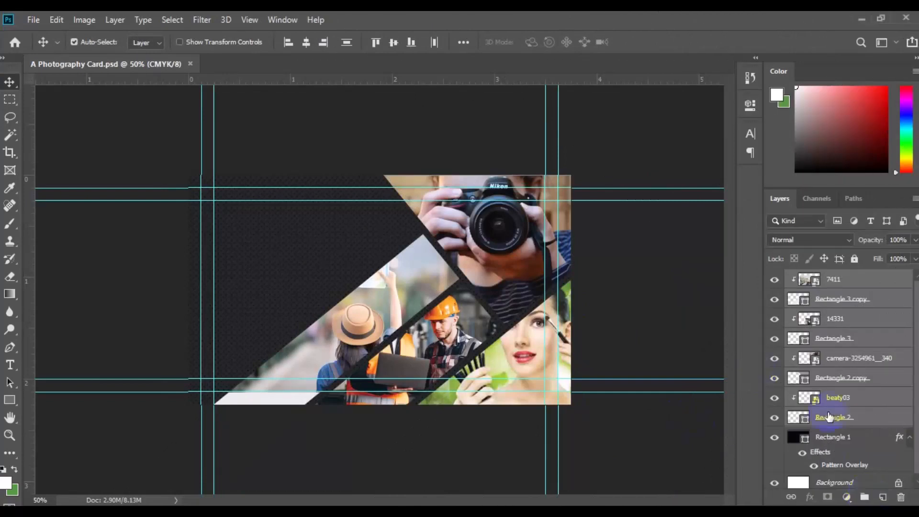
pyautogui.click(865, 498)
# Step: Add a white Roboto Bold 12 pt text on a new layer with the person's full name above CREATIVE DIRECTOR
pyautogui.click(882, 498)
pyautogui.click(10, 365)
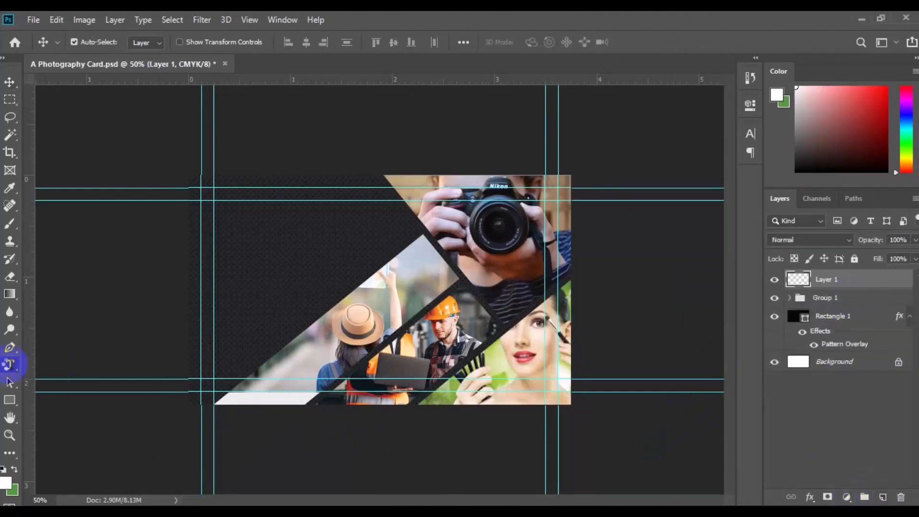
pyautogui.click(290, 42)
pyautogui.click(268, 143)
pyautogui.click(369, 42)
pyautogui.click(373, 121)
pyautogui.click(234, 227)
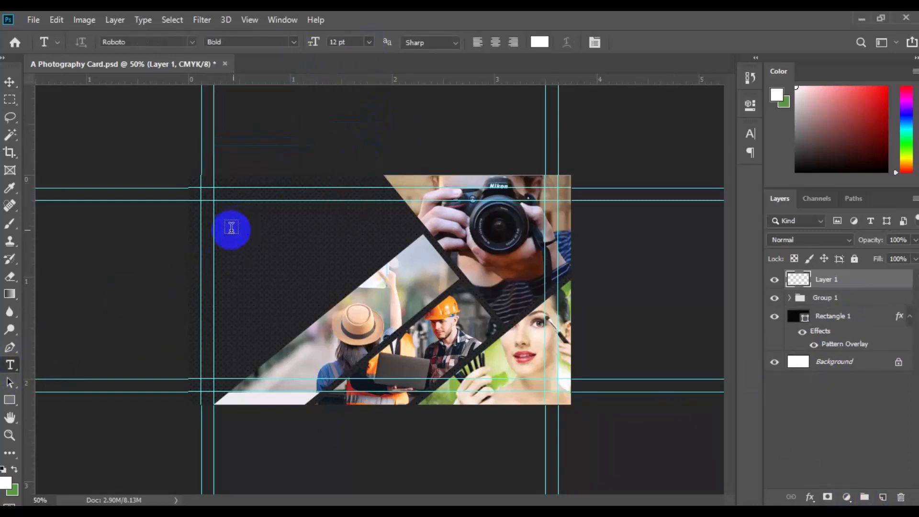
pyautogui.press('Return')
pyautogui.write('CREATIVE DIRECTOR')
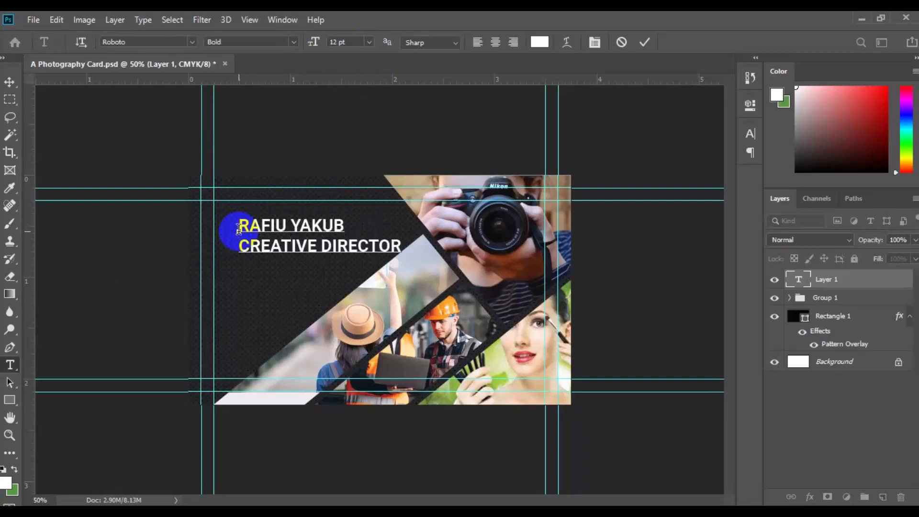
# Step: Set the CREATIVE DIRECTOR line to 6 pt Light and move the text block to the upper-left corner of the safe-area guides
pyautogui.moveTo(238, 246); pyautogui.dragTo(402, 246)
pyautogui.click(369, 44)
pyautogui.click(357, 62)
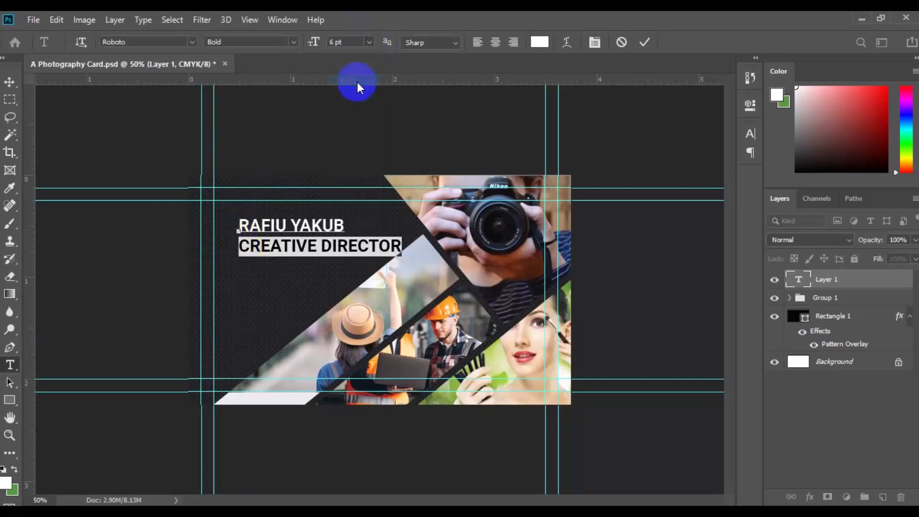
pyautogui.click(294, 43)
pyautogui.click(282, 75)
pyautogui.click(9, 82)
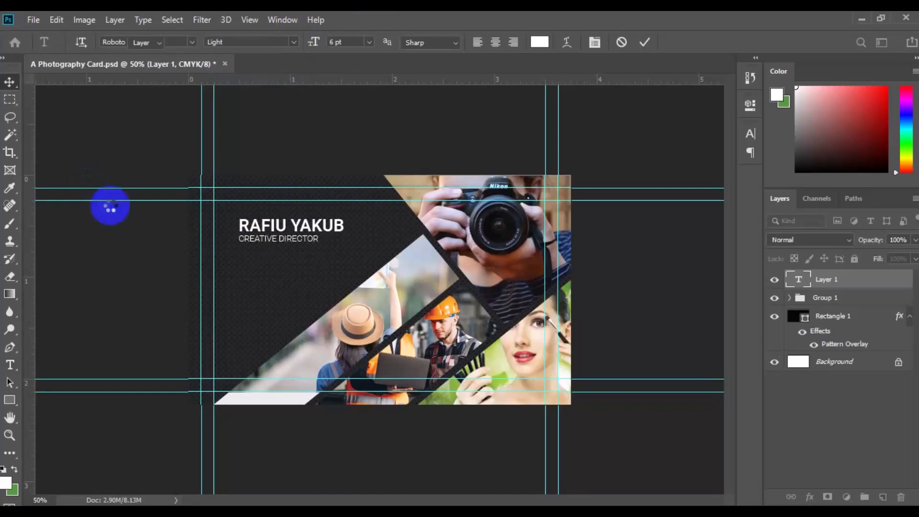
pyautogui.moveTo(268, 235); pyautogui.dragTo(243, 216)
# Step: Add a text block on a new layer below the job title with the heading PHONE and two phone numbers
pyautogui.click(878, 497)
pyautogui.click(9, 364)
pyautogui.click(226, 268)
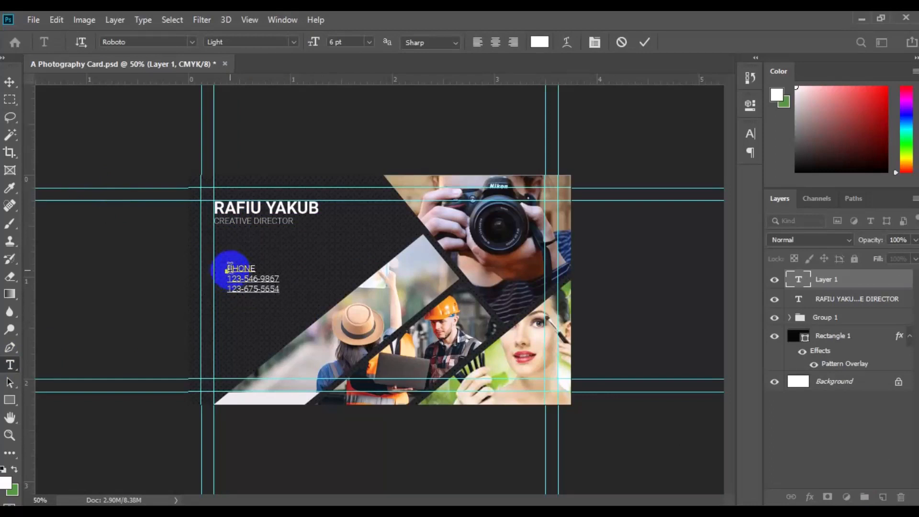
# Step: Set the PHONE heading to Roboto Medium and color it golden yellow
pyautogui.moveTo(229, 269); pyautogui.dragTo(261, 262)
pyautogui.click(293, 42)
pyautogui.click(288, 118)
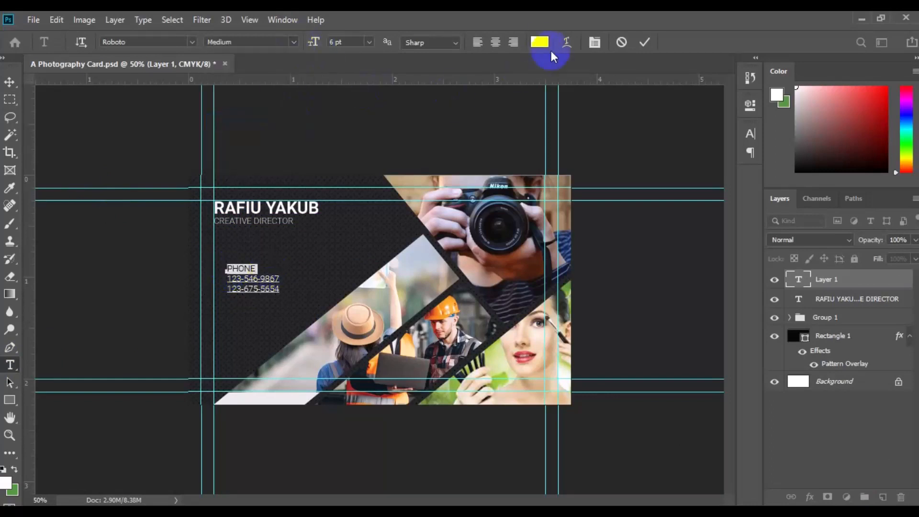
pyautogui.click(540, 42)
pyautogui.click(753, 253)
pyautogui.click(734, 108)
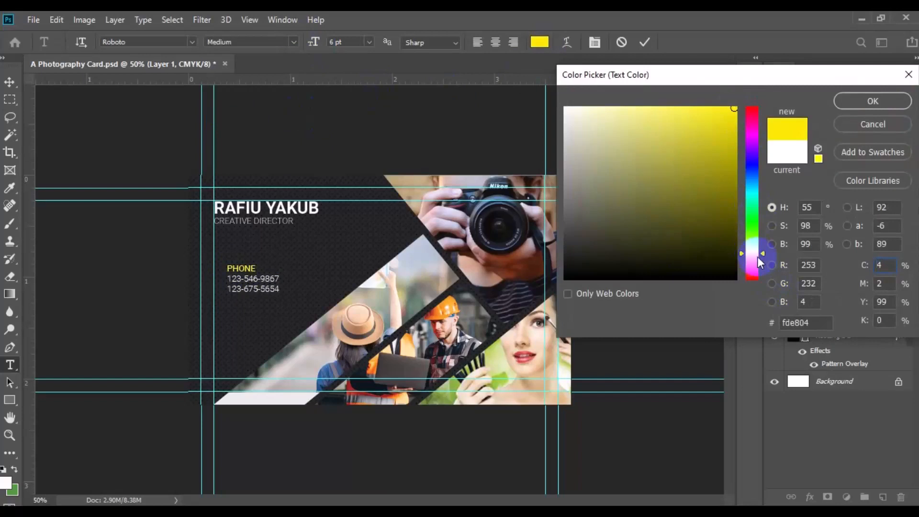
pyautogui.click(872, 101)
pyautogui.click(291, 40)
pyautogui.click(182, 248)
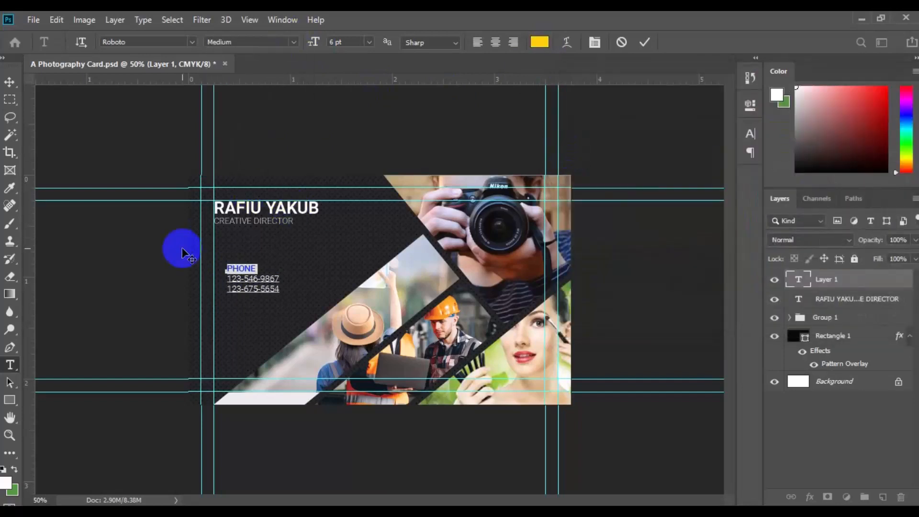
# Step: Add spaces around the hyphens in both phone numbers and commit the text
pyautogui.click(245, 282)
pyautogui.write('-')
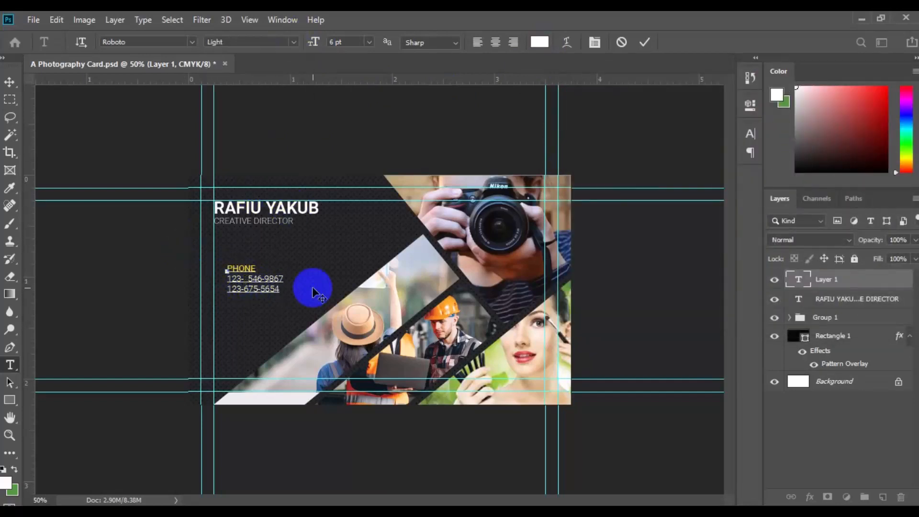
pyautogui.click(264, 279)
pyautogui.write('-')
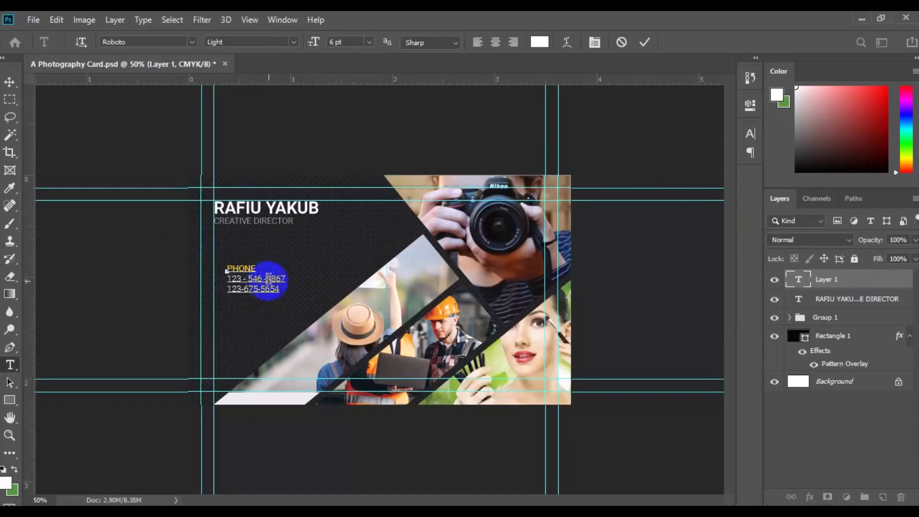
pyautogui.click(245, 288)
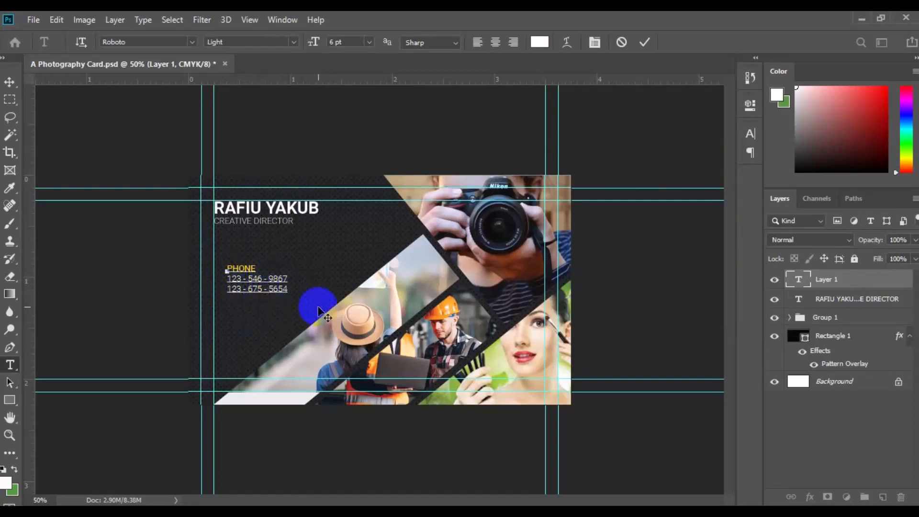
pyautogui.click(10, 82)
# Step: Set the two phone number lines to Roboto Medium and the PHONE heading to Bold
pyautogui.moveTo(228, 282); pyautogui.dragTo(316, 303)
pyautogui.click(293, 42)
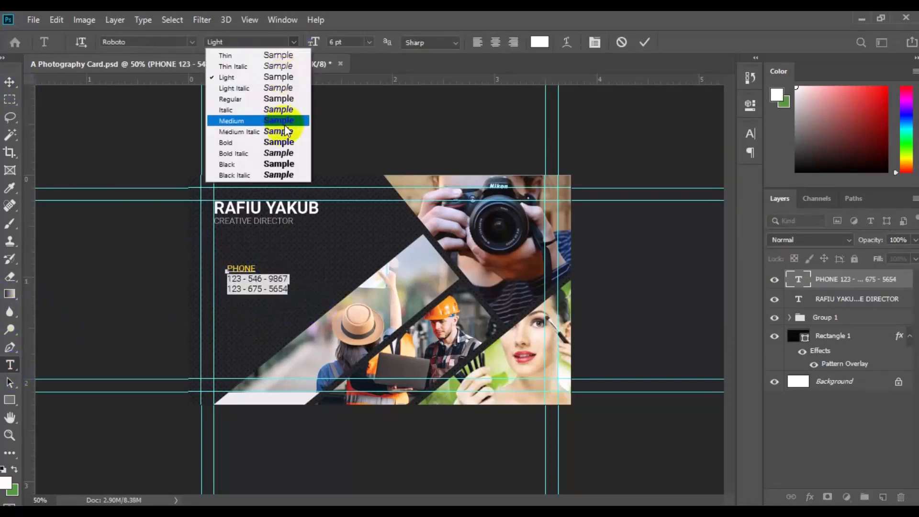
pyautogui.click(284, 123)
pyautogui.click(232, 263)
pyautogui.click(326, 278)
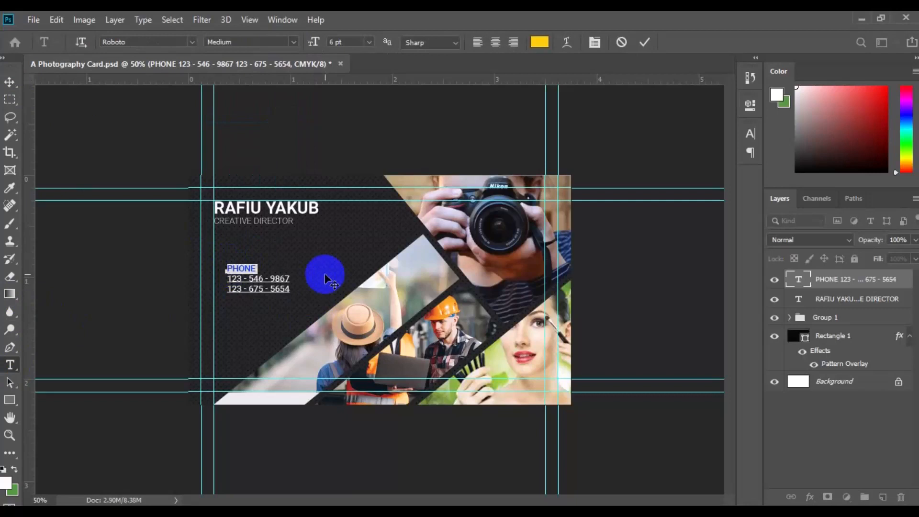
pyautogui.click(293, 42)
pyautogui.click(286, 140)
# Step: Move the phone text block up to the left safe guide and left-align it with the name and title text
pyautogui.click(9, 81)
pyautogui.click(259, 284)
pyautogui.moveTo(259, 283); pyautogui.dragTo(246, 267)
pyautogui.keyDown('ctrl'); pyautogui.click(834, 301); pyautogui.keyUp('ctrl')
pyautogui.click(288, 43)
# Step: Duplicate the phone text block directly below the original and change the copy's heading to MAIL
pyautogui.click(852, 297)
pyautogui.moveTo(220, 245); pyautogui.dragTo(235, 298)
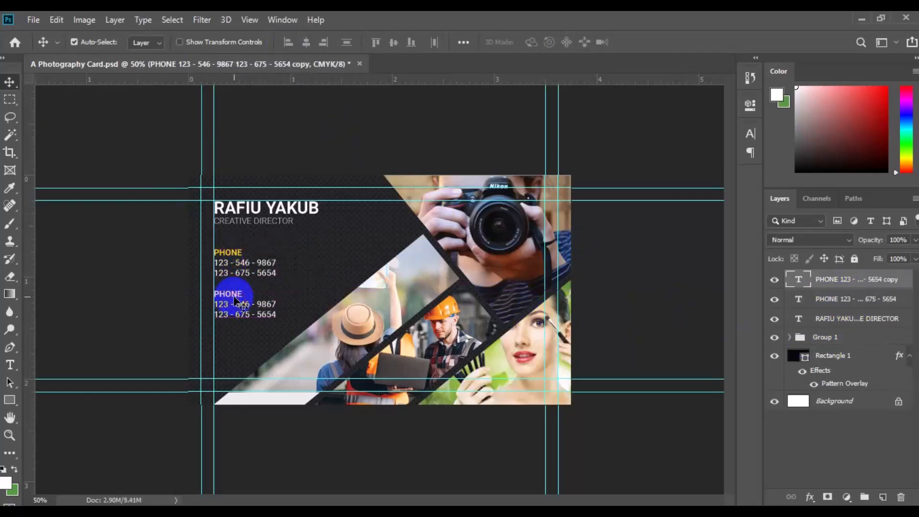
pyautogui.click(10, 367)
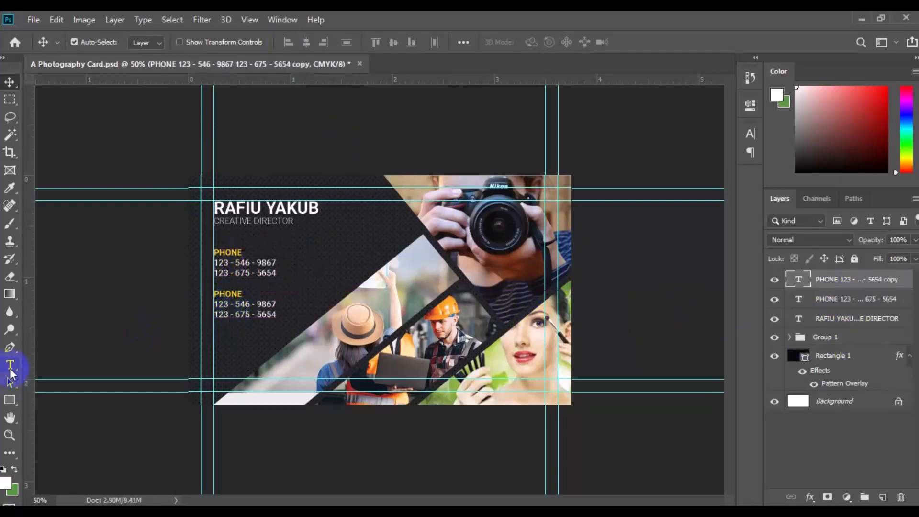
pyautogui.click(215, 296)
pyautogui.doubleClick(260, 293)
pyautogui.write('MAIL')
pyautogui.click(638, 44)
pyautogui.click(217, 304)
pyautogui.tripleClick(221, 305)
pyautogui.click(220, 305)
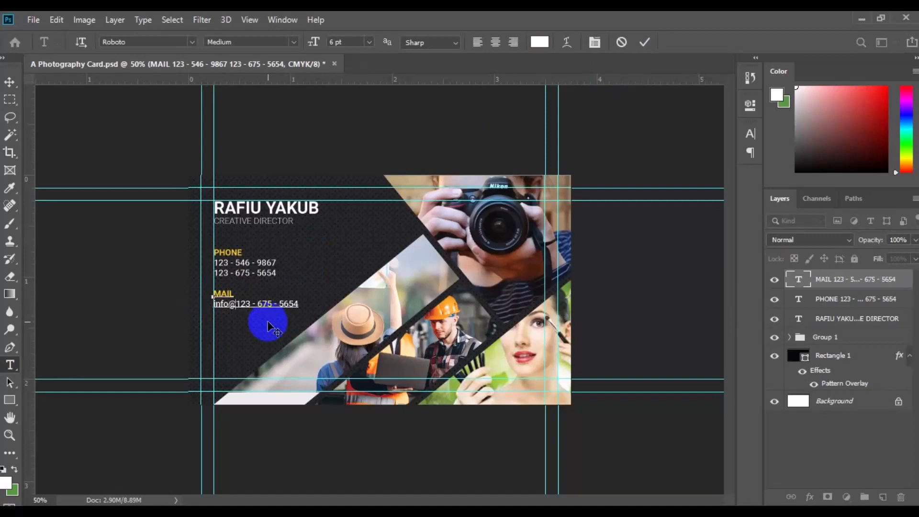
pyautogui.press('Return')
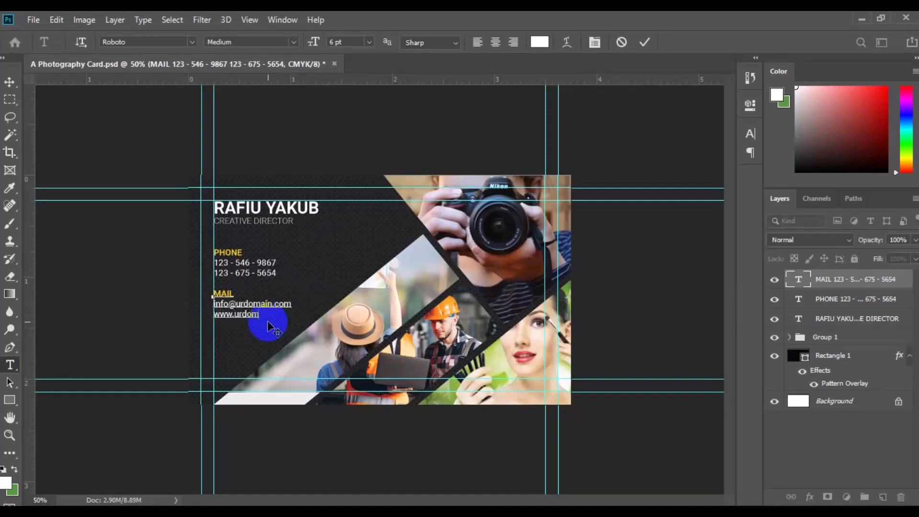
pyautogui.click(10, 82)
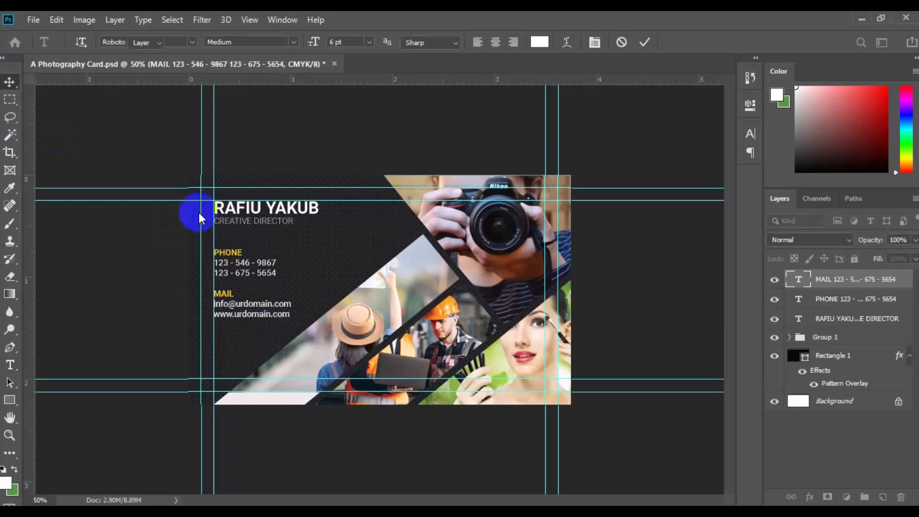
# Step: Left-align and group the PHONE and MAIL text layers, and align the group's left edge with the name and title text
pyautogui.keyDown('ctrl'); pyautogui.click(853, 304); pyautogui.keyUp('ctrl')
pyautogui.click(288, 42)
pyautogui.click(864, 497)
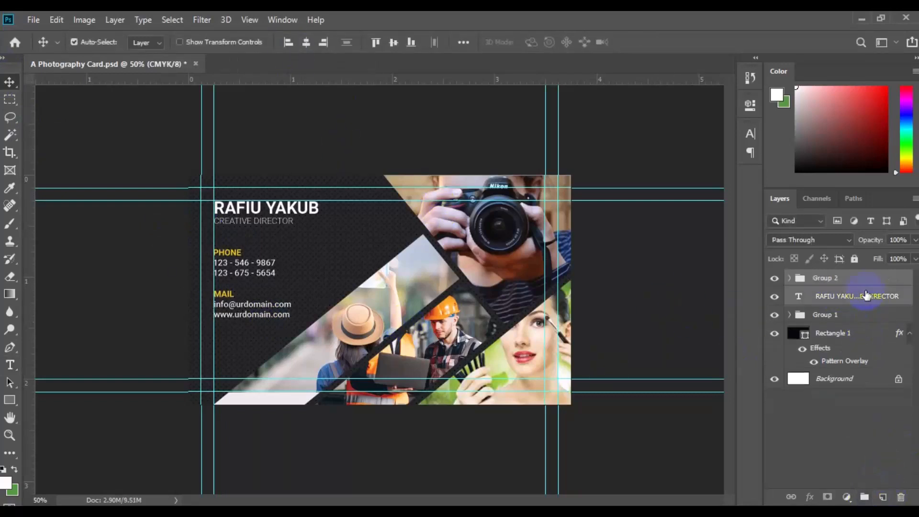
pyautogui.click(282, 47)
pyautogui.hotkey('ctrl', '-')
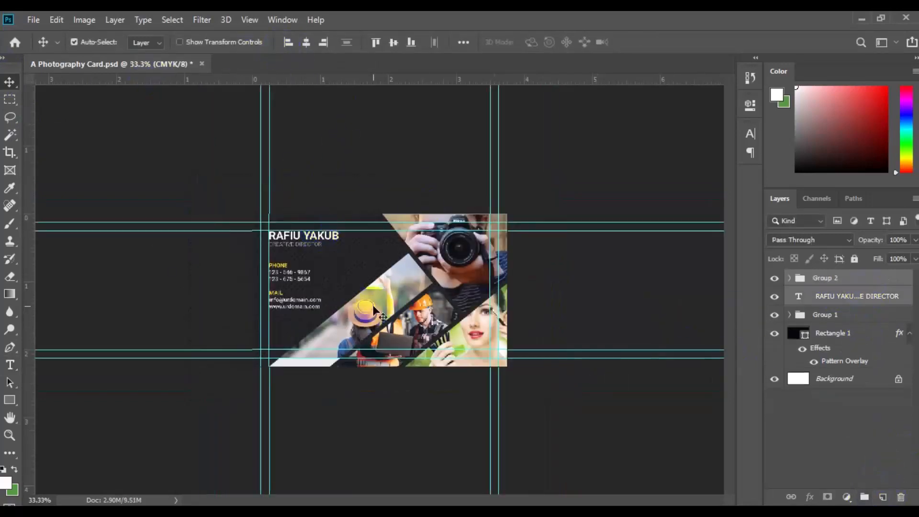